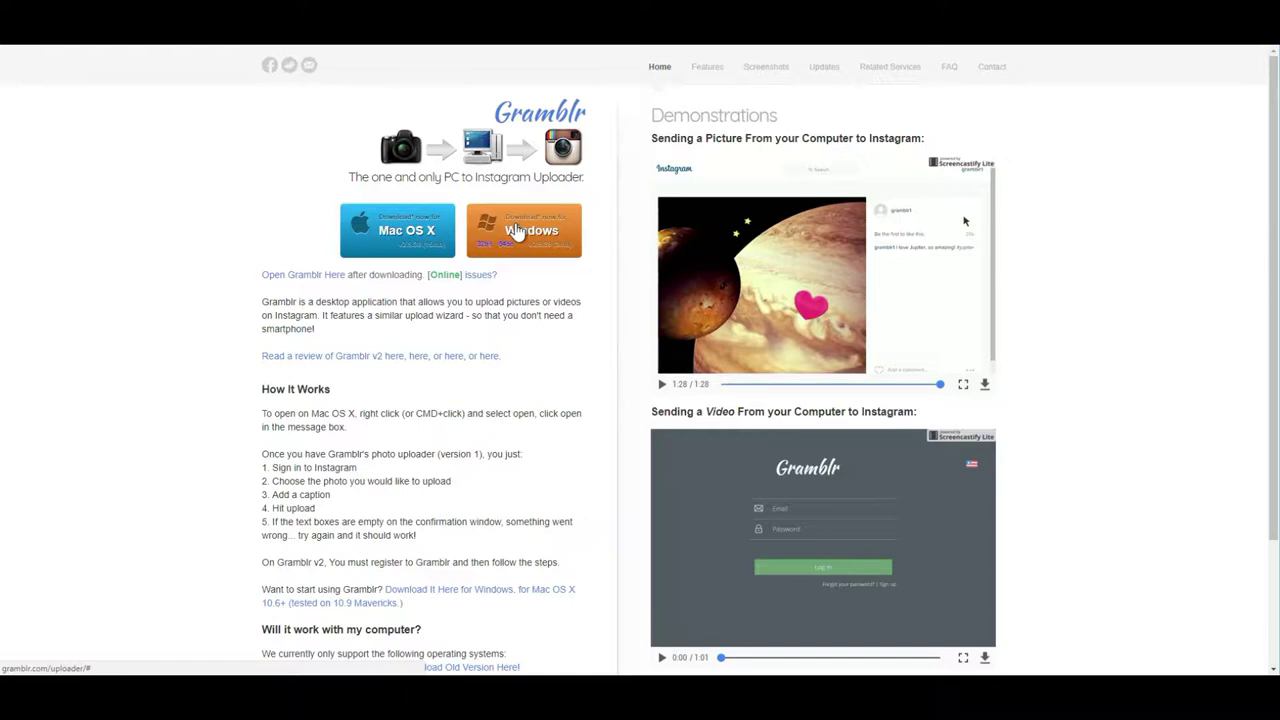
Download the Windows version of Gramblr and switch to its upload window
left_click(515, 230)
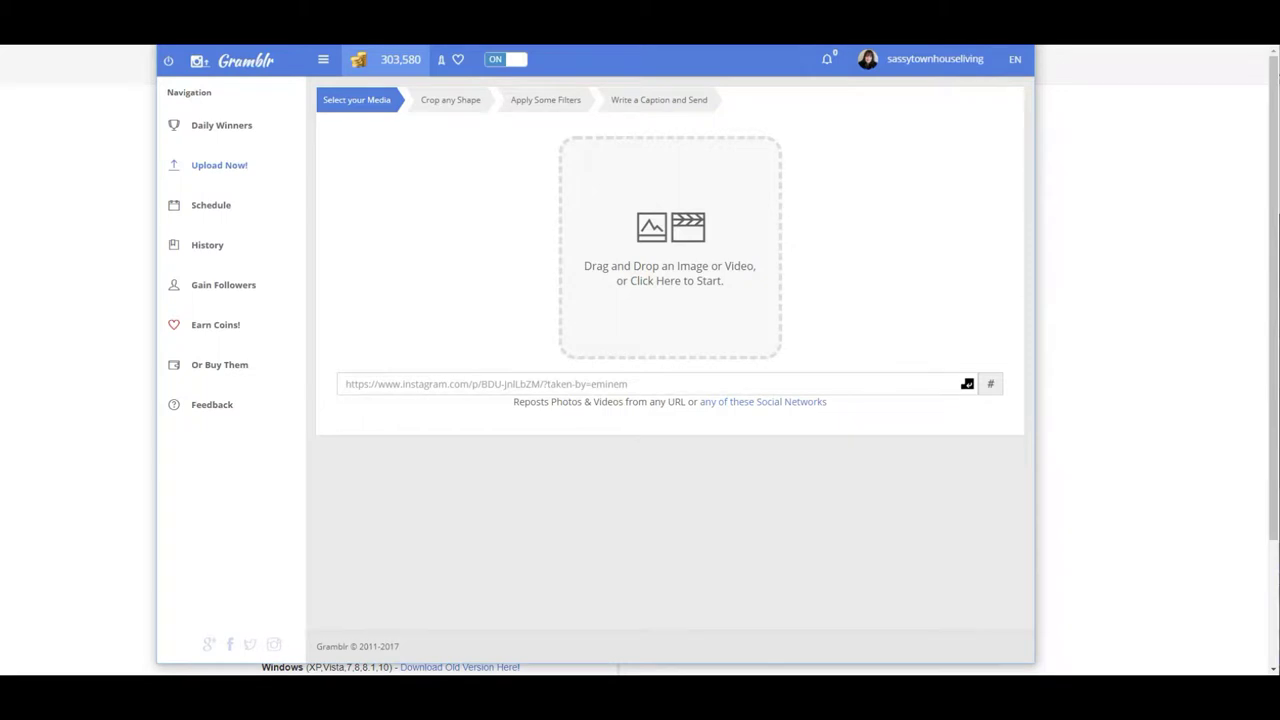
left_click_drag(567, 53, 572, 50)
left_click(582, 58)
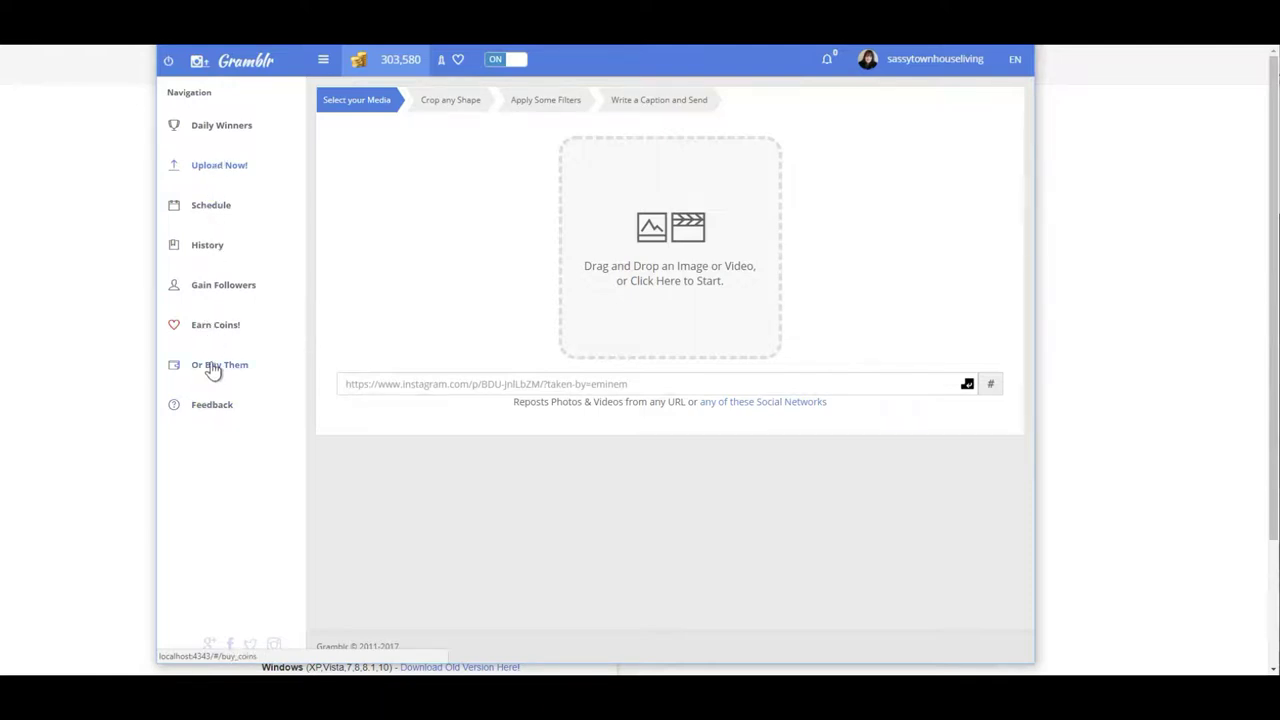
View the Gain Followers page and the Earn Coins page
left_click(228, 289)
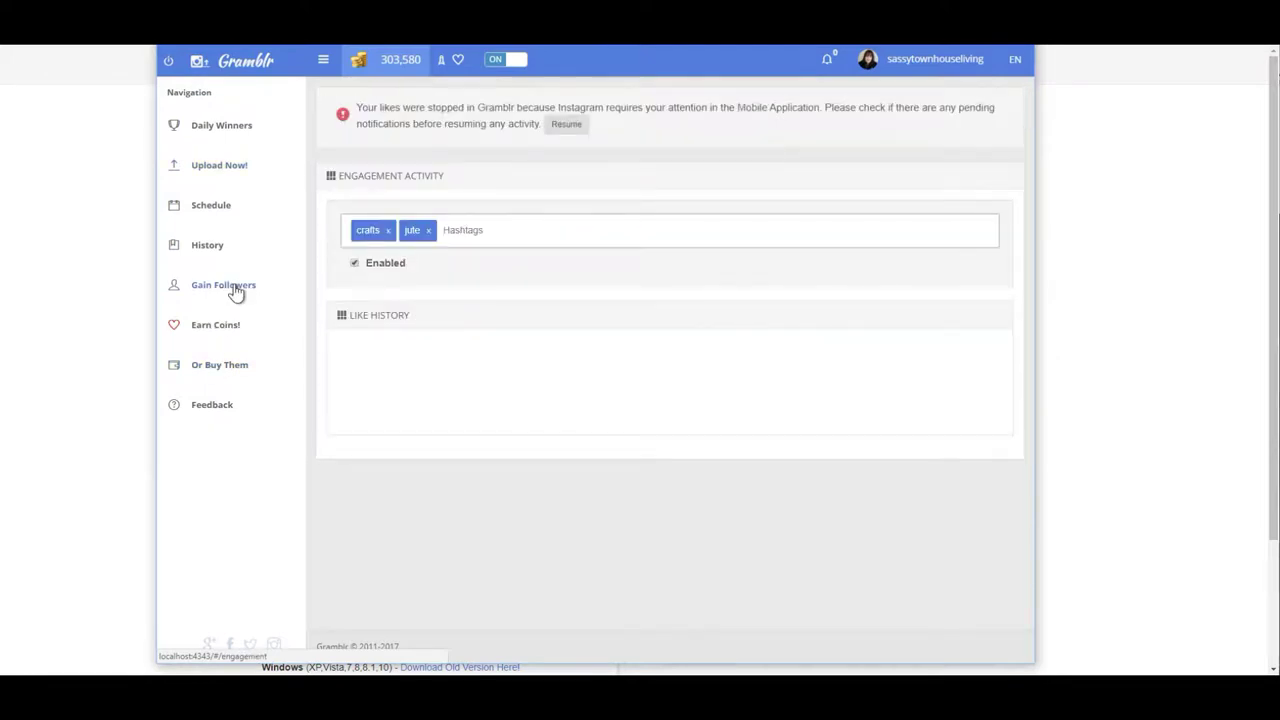
left_click(231, 330)
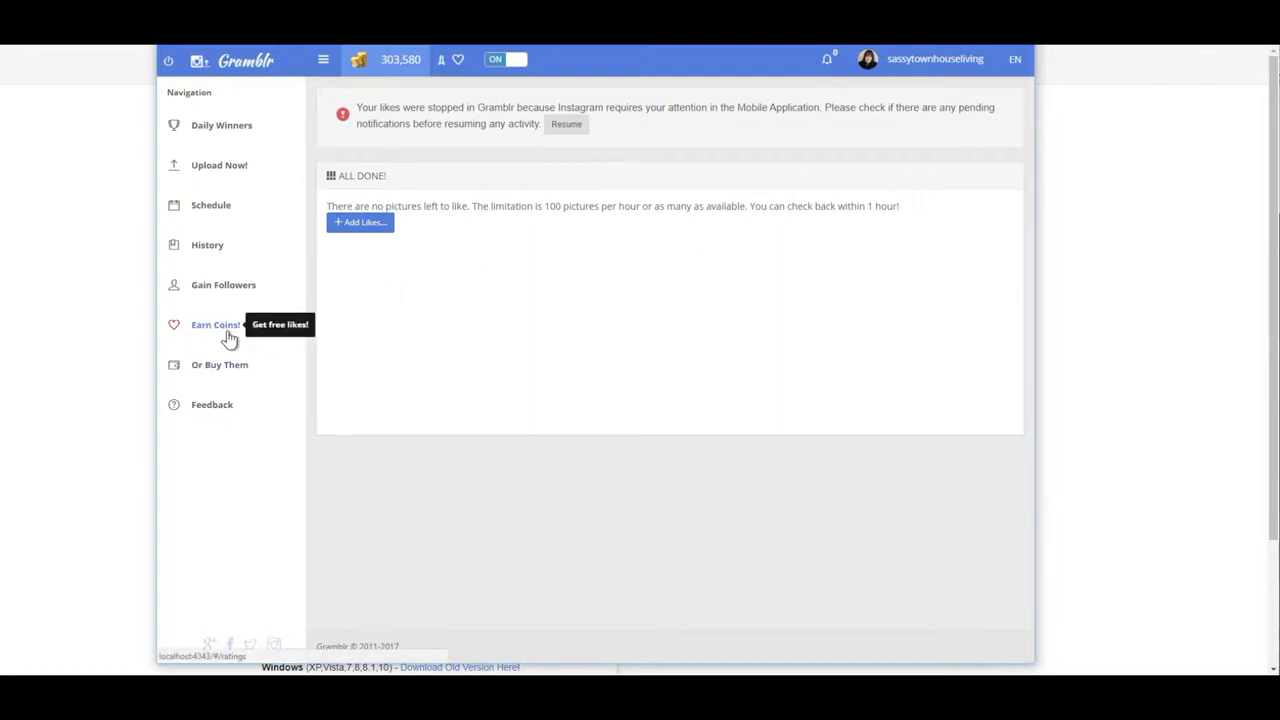
Examine the upload history from the newest entry down to the oldest, checking thumbnails, captions and dates
left_click(210, 248)
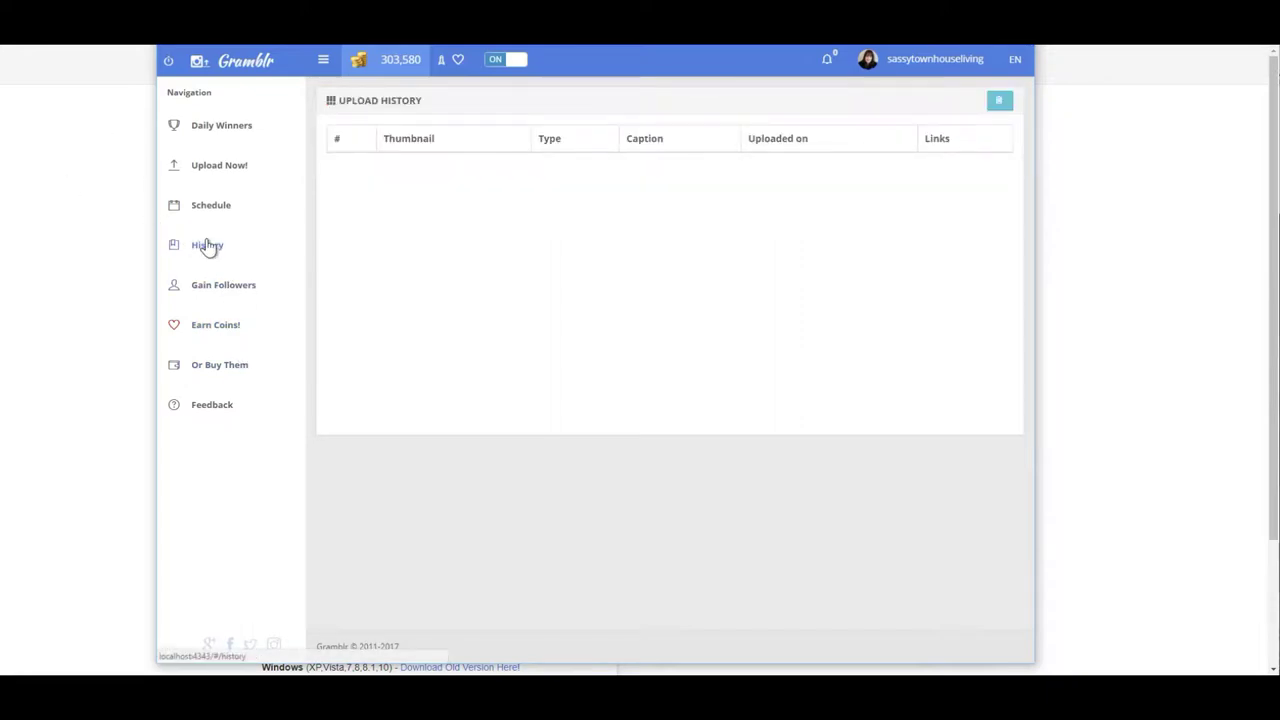
scroll(588, 283, "down", 10)
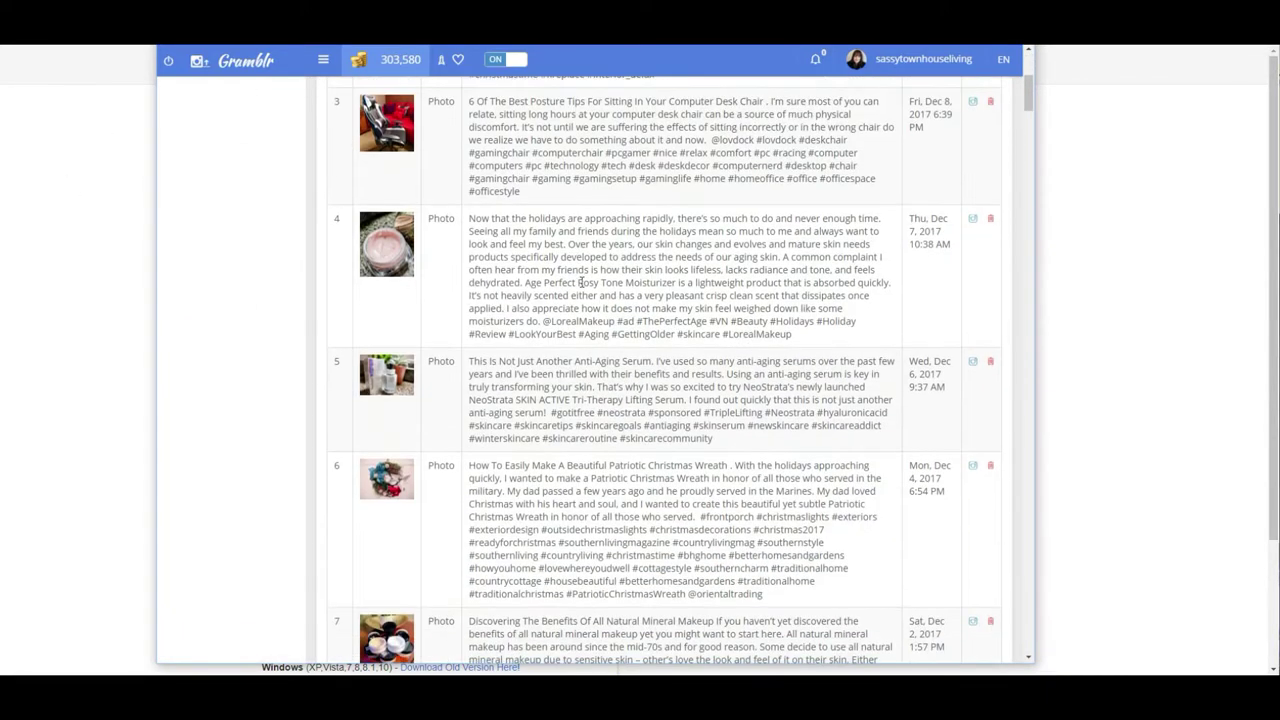
scroll(588, 283, "down", 15)
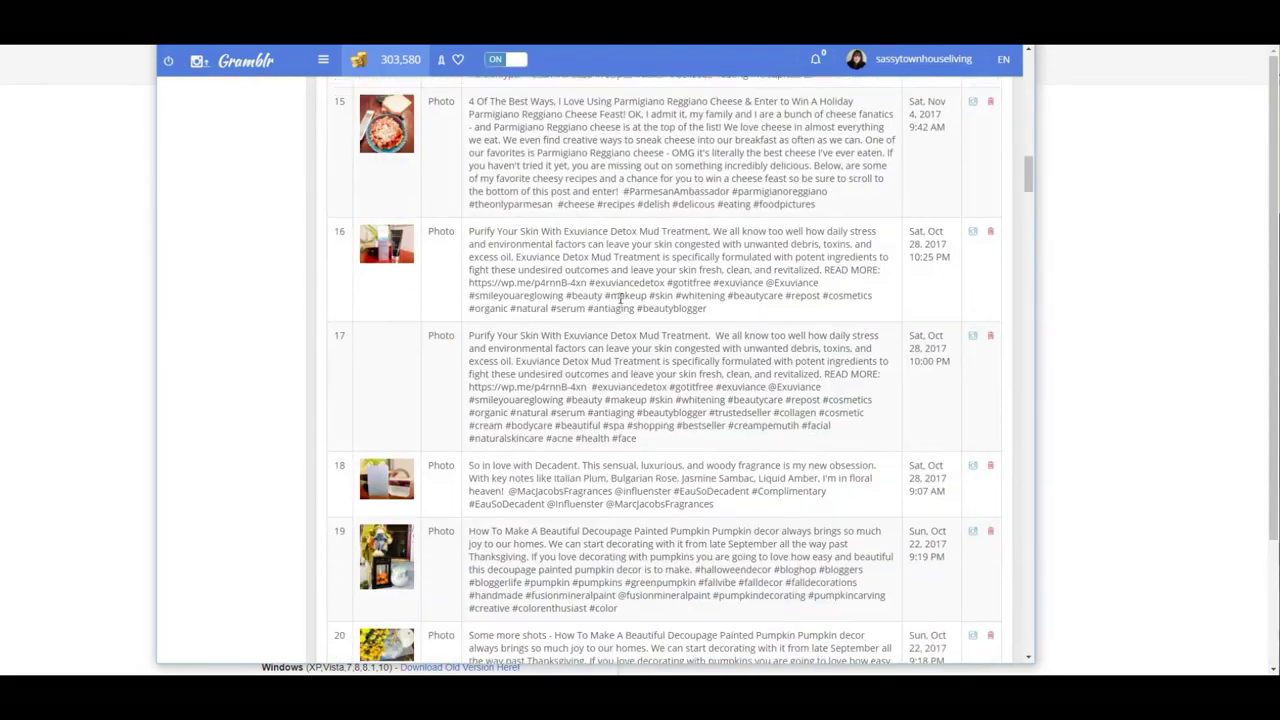
scroll(627, 304, "down", 15)
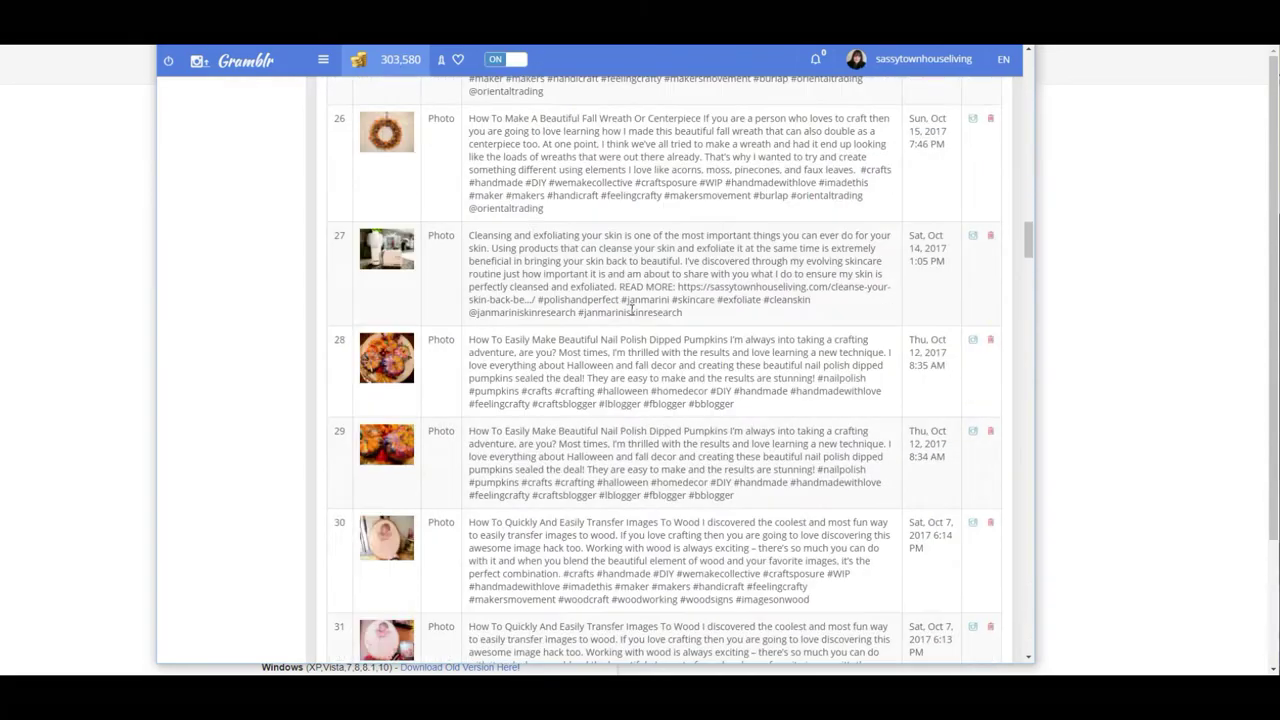
scroll(631, 310, "down", 15)
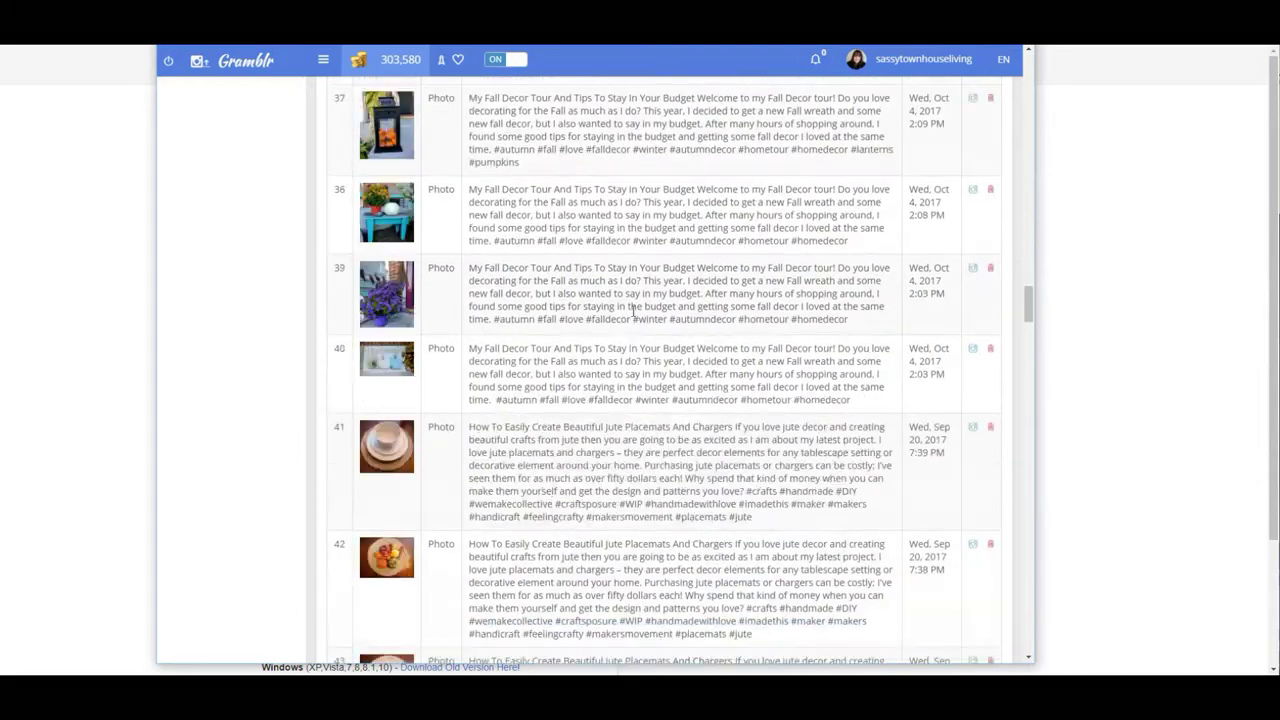
scroll(632, 308, "down", 15)
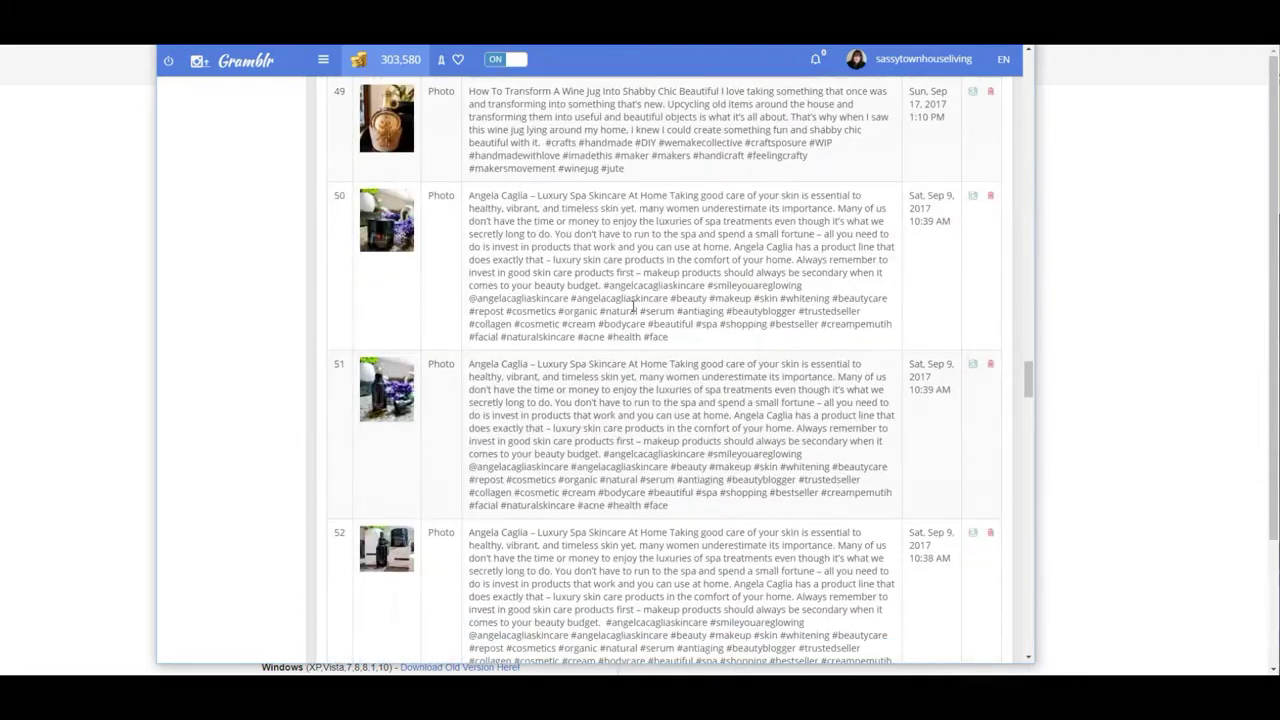
scroll(632, 308, "down", 5)
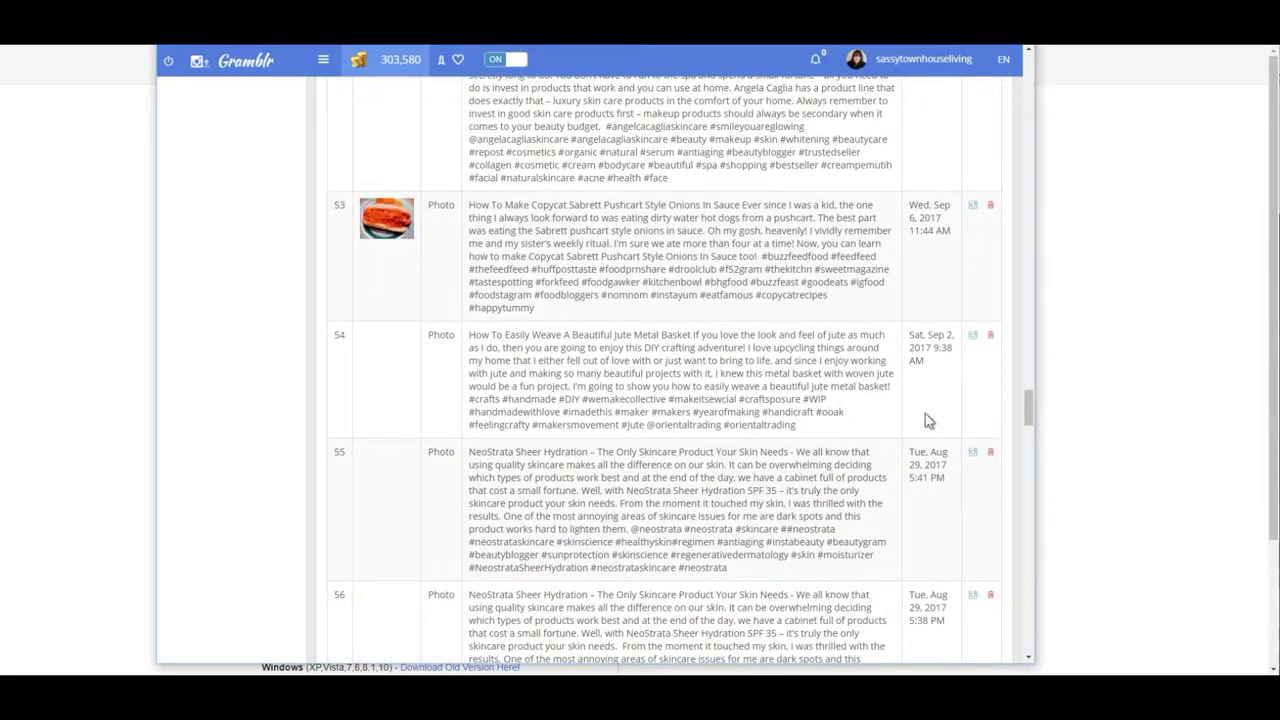
left_click_drag(1028, 403, 1025, 635)
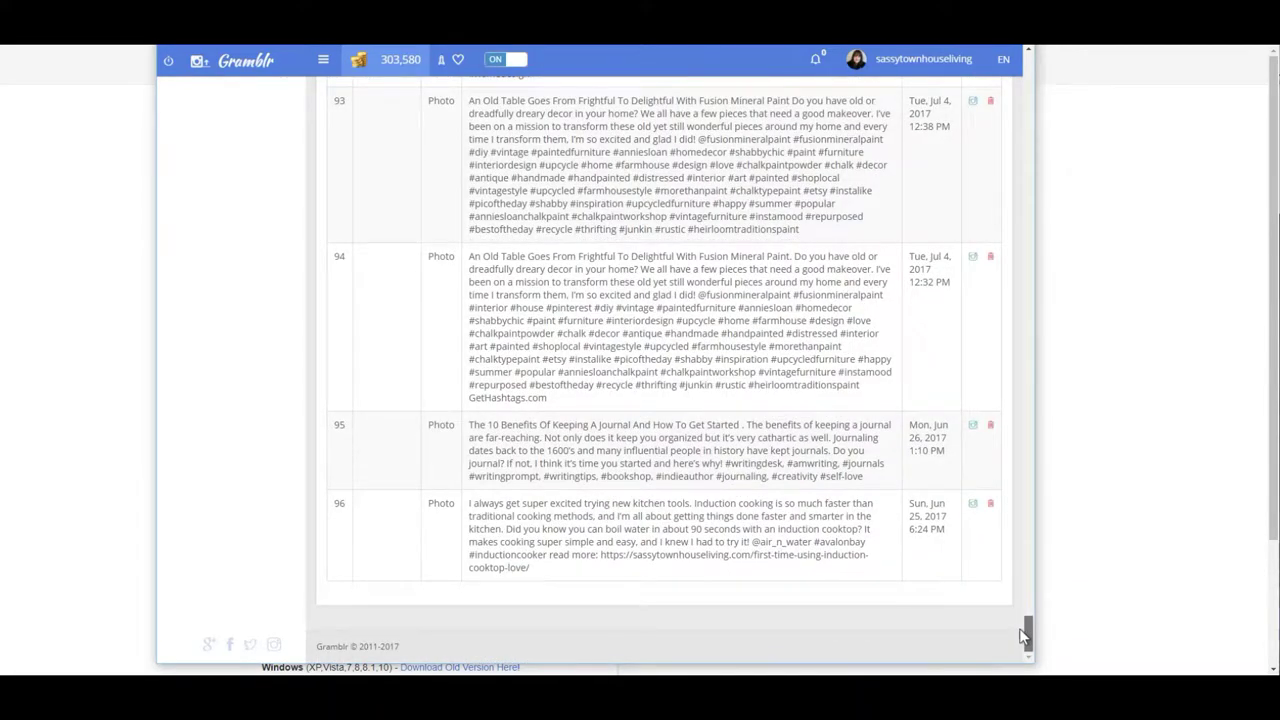
left_click_drag(1025, 635, 1028, 70)
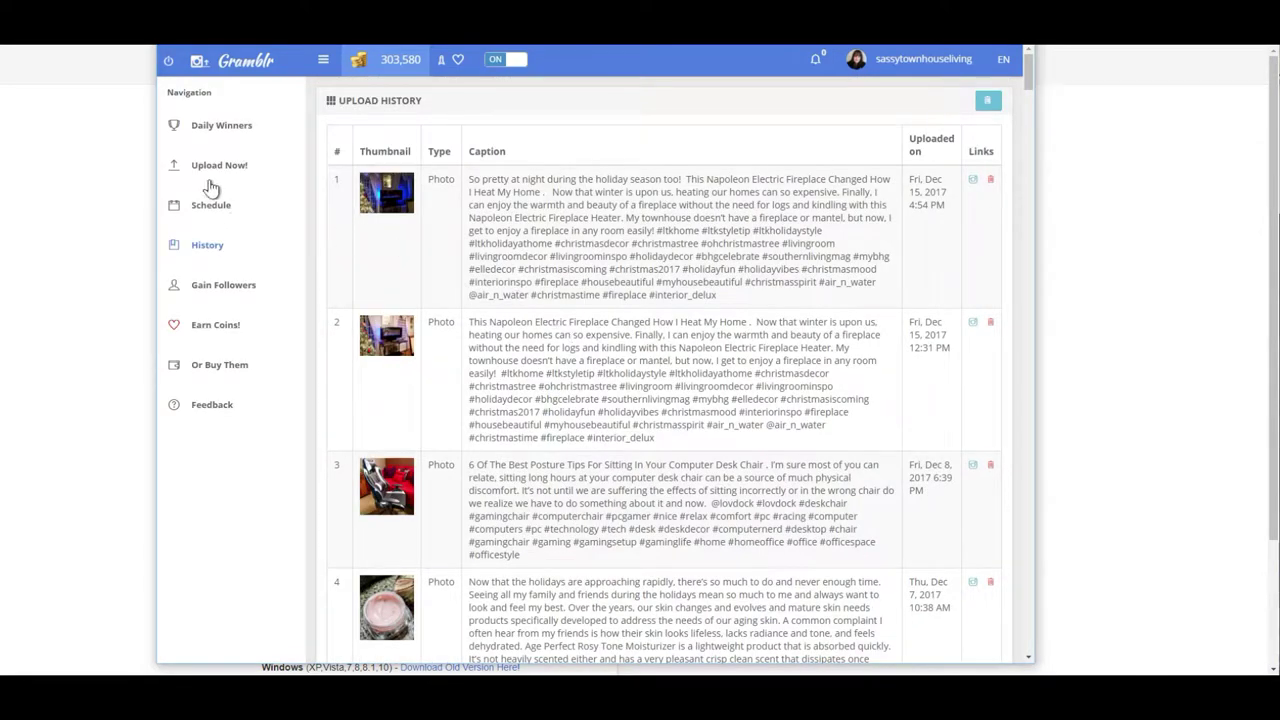
Load the square table-setting photo into a new upload
left_click(208, 177)
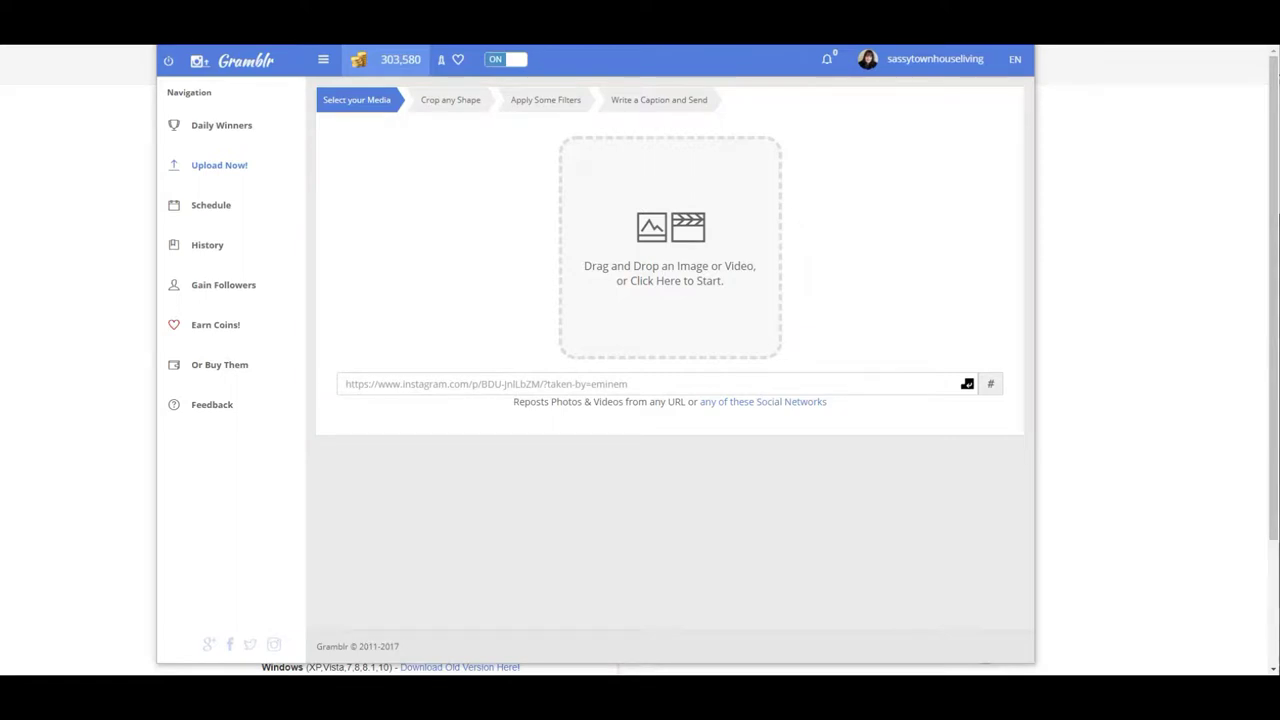
left_click_drag(842, 276, 636, 252)
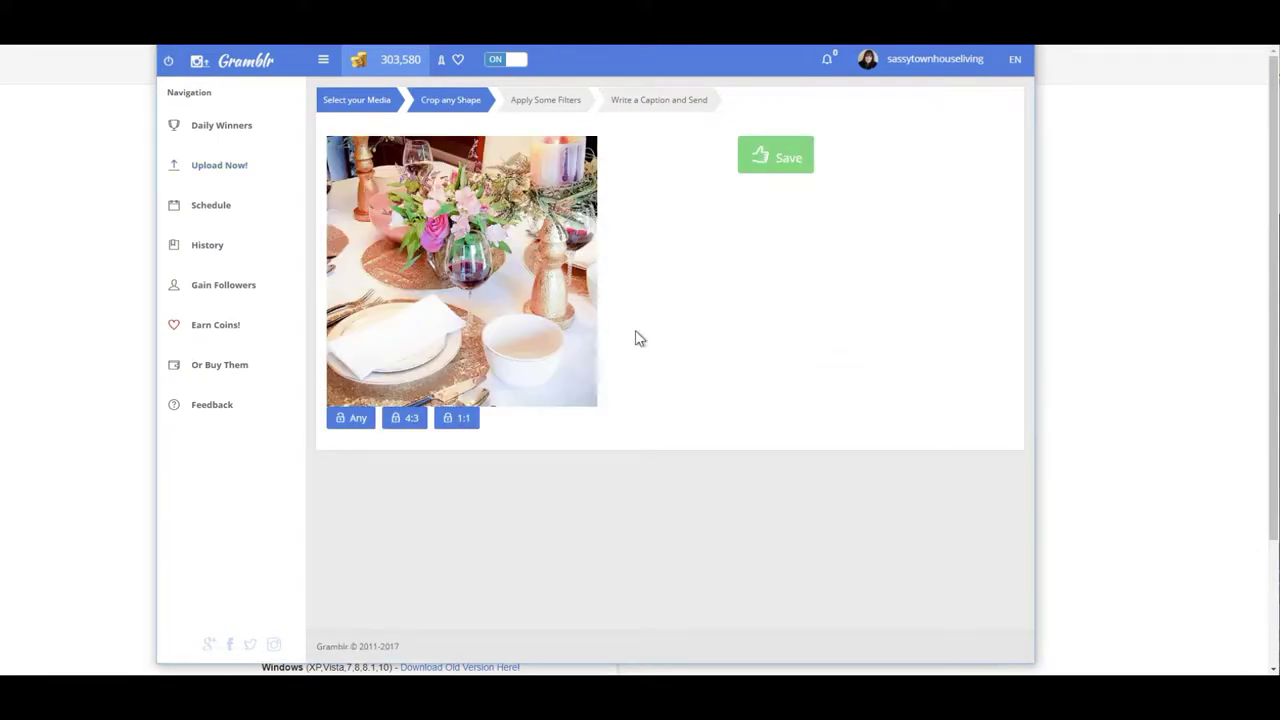
Restart the upload with the portrait photo of the Christmas tree room and read the cropping instruction
left_click(220, 176)
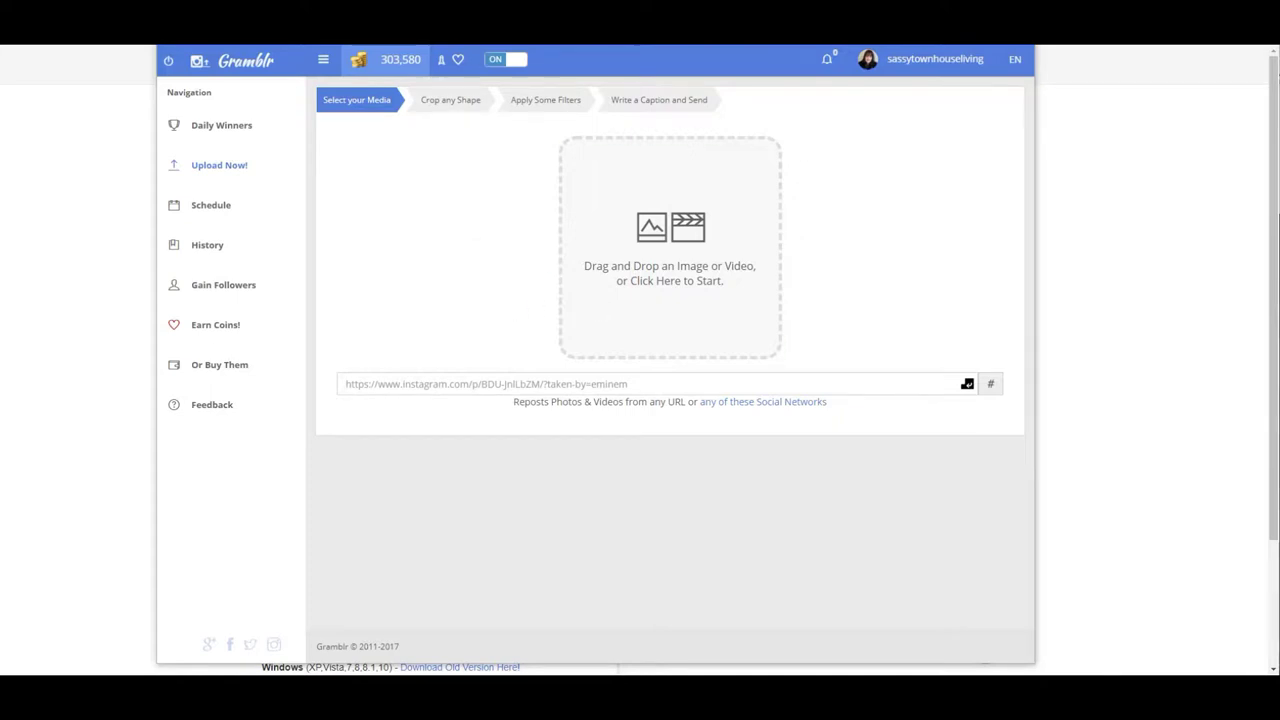
left_click_drag(858, 230, 700, 270)
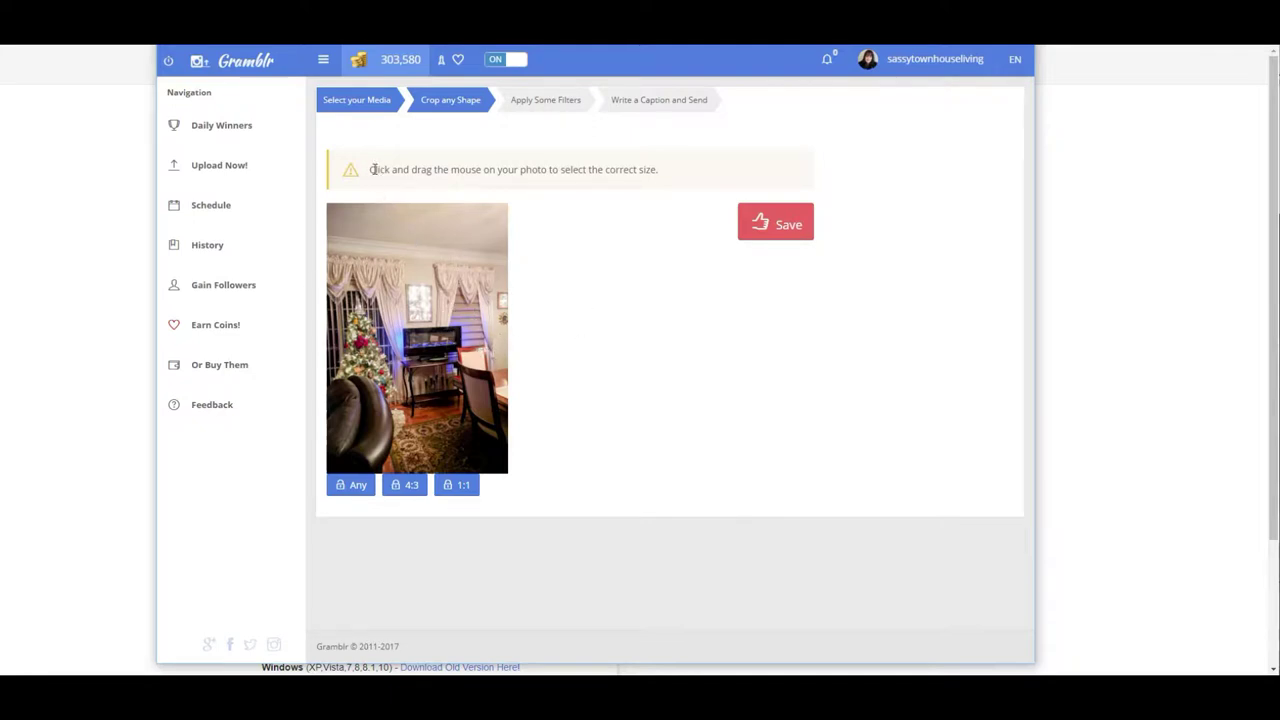
left_click_drag(373, 169, 670, 169)
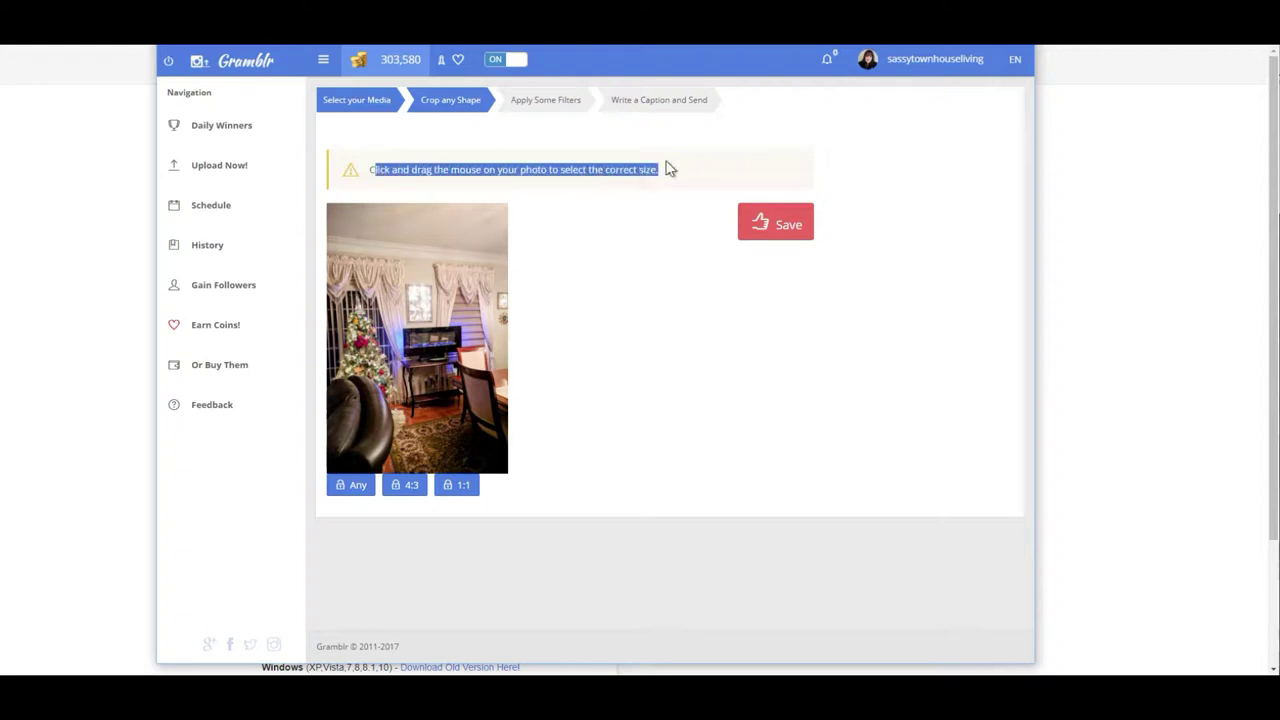
left_click(602, 198)
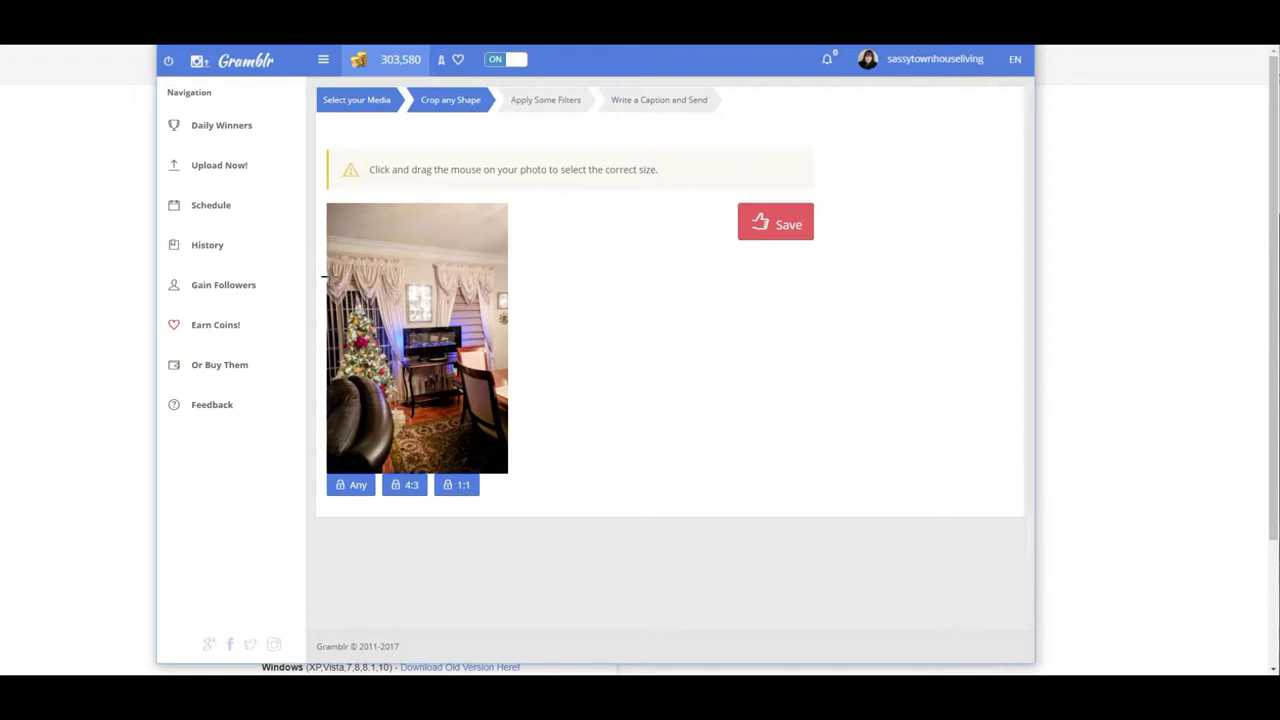
Crop the room photo to a nearly square, full-width area around the tree and fireplace, and save the crop
left_click_drag(325, 276, 480, 393)
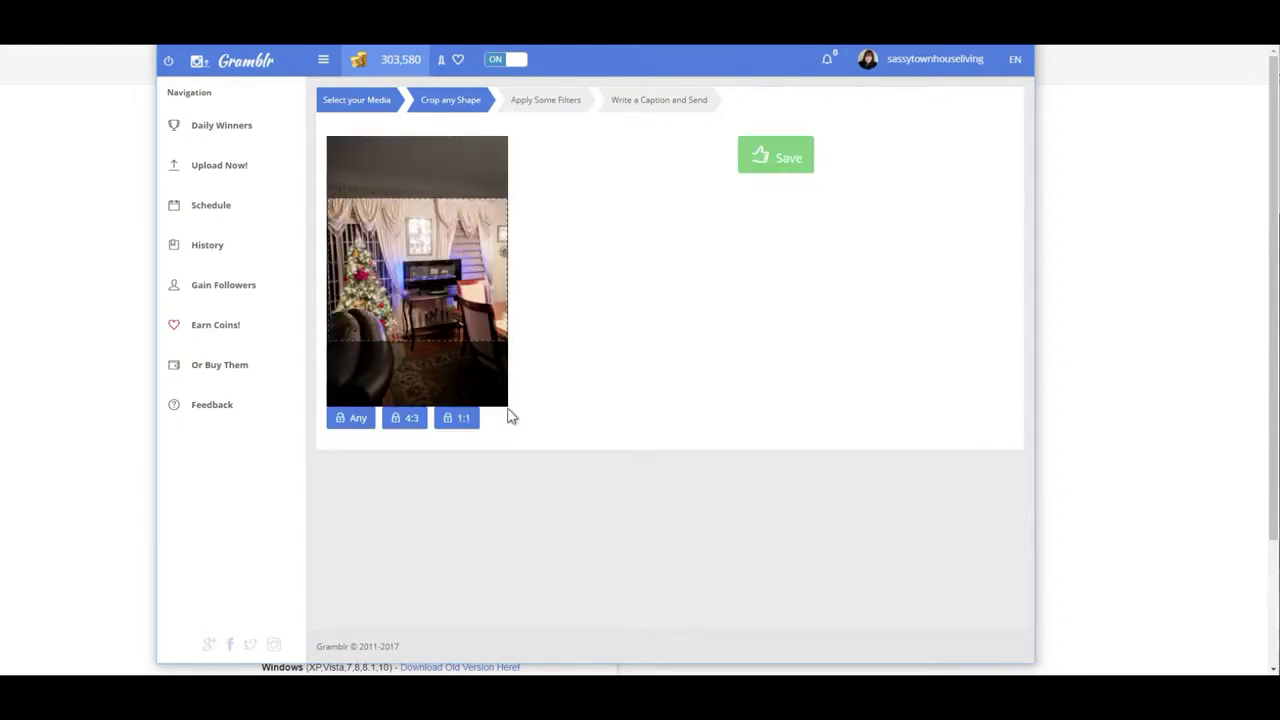
left_click_drag(511, 410, 511, 430)
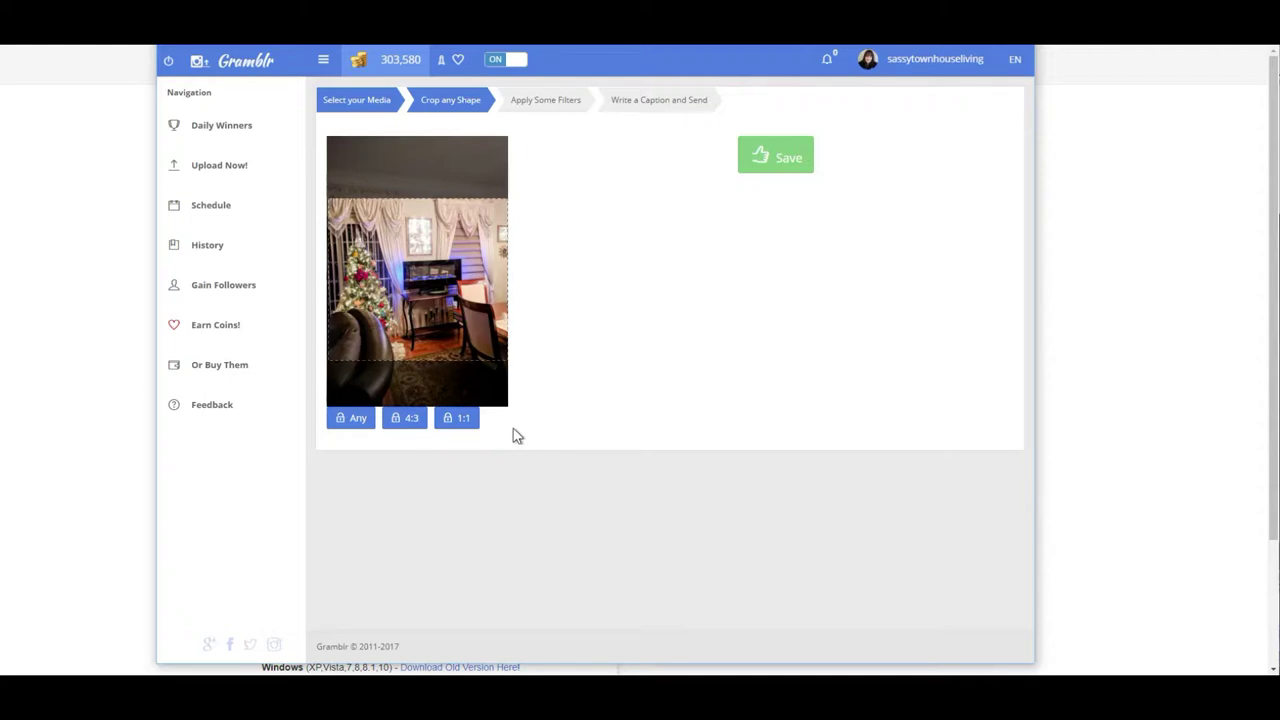
left_click_drag(437, 308, 433, 312)
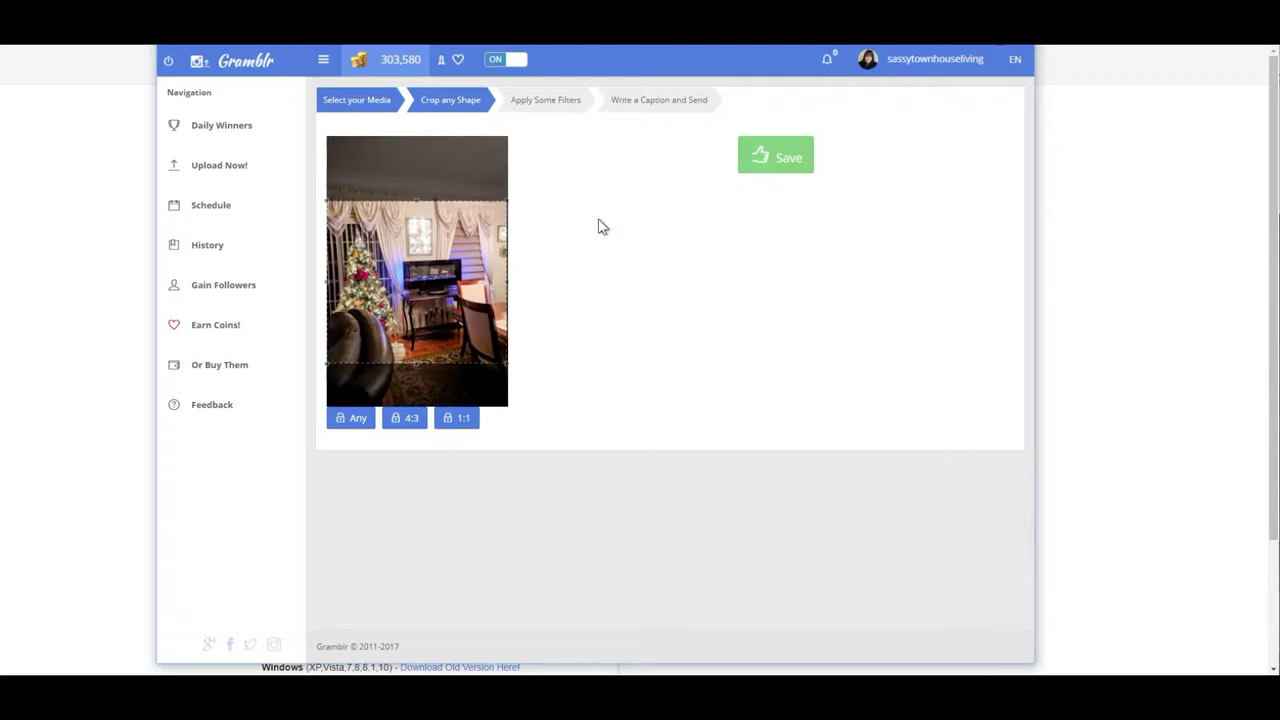
left_click(788, 168)
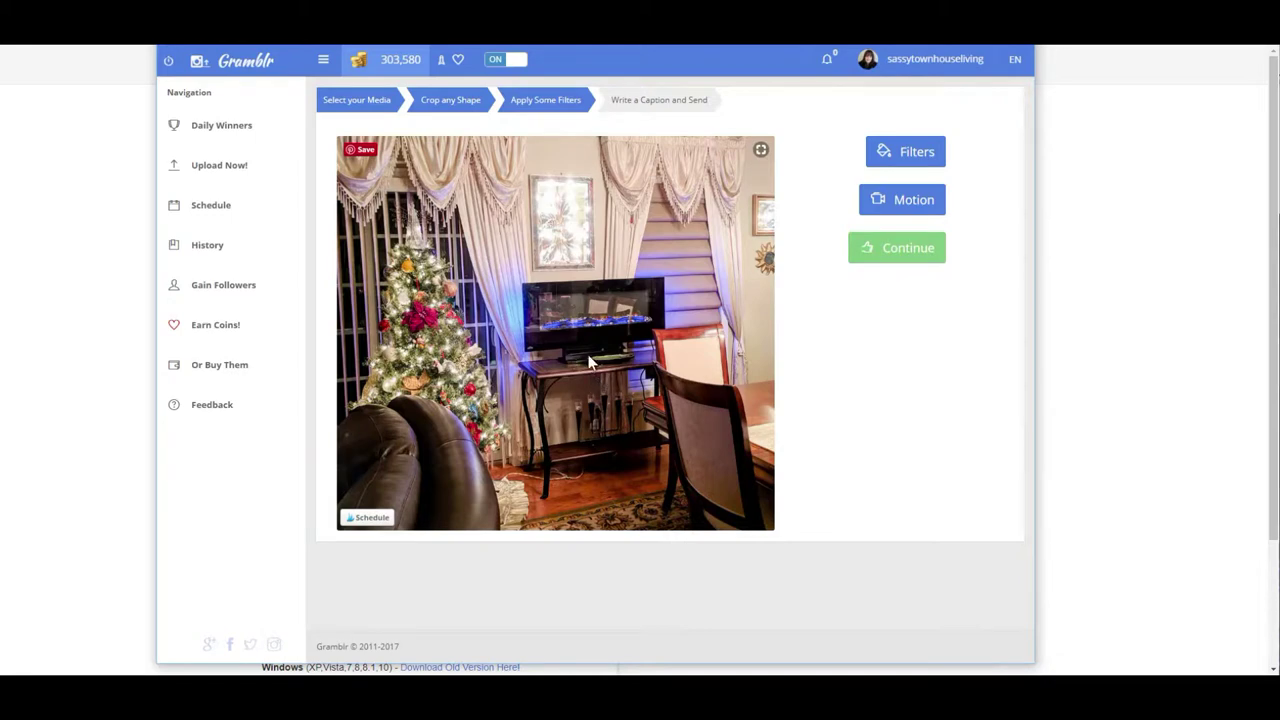
Start a new upload with the square table-setting photo and save it uncropped
left_click(202, 181)
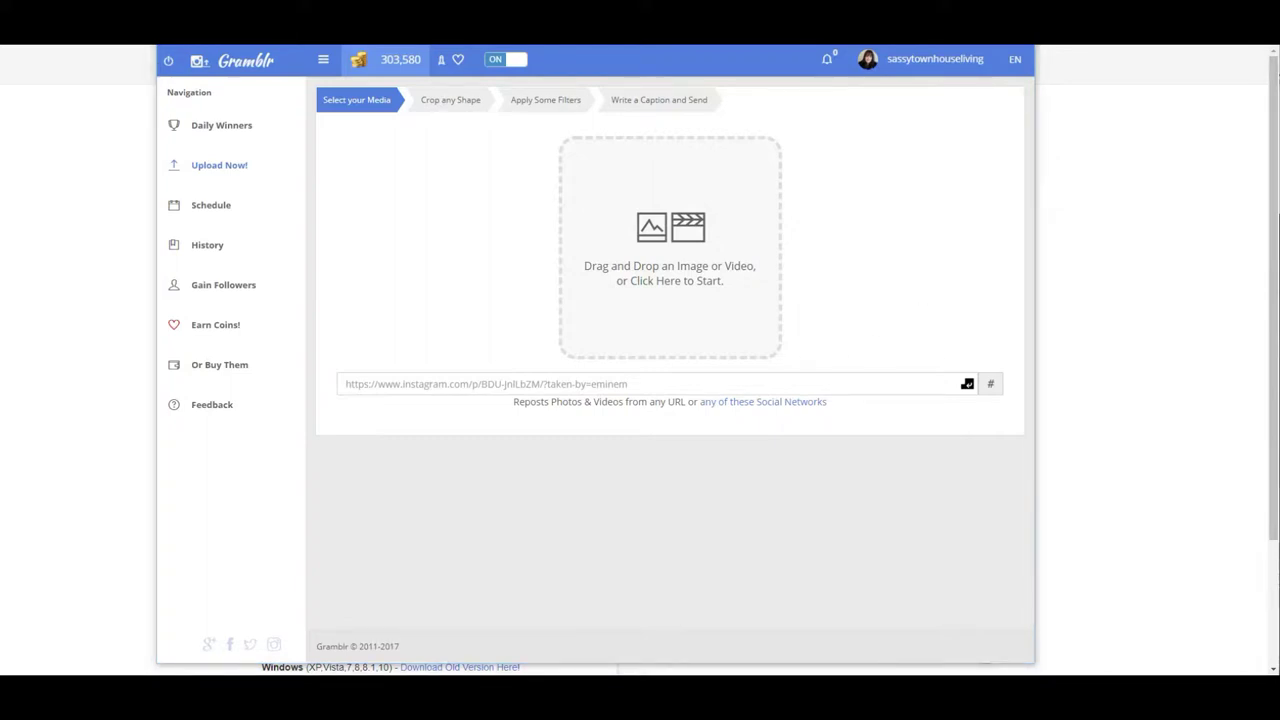
left_click_drag(1263, 484, 622, 322)
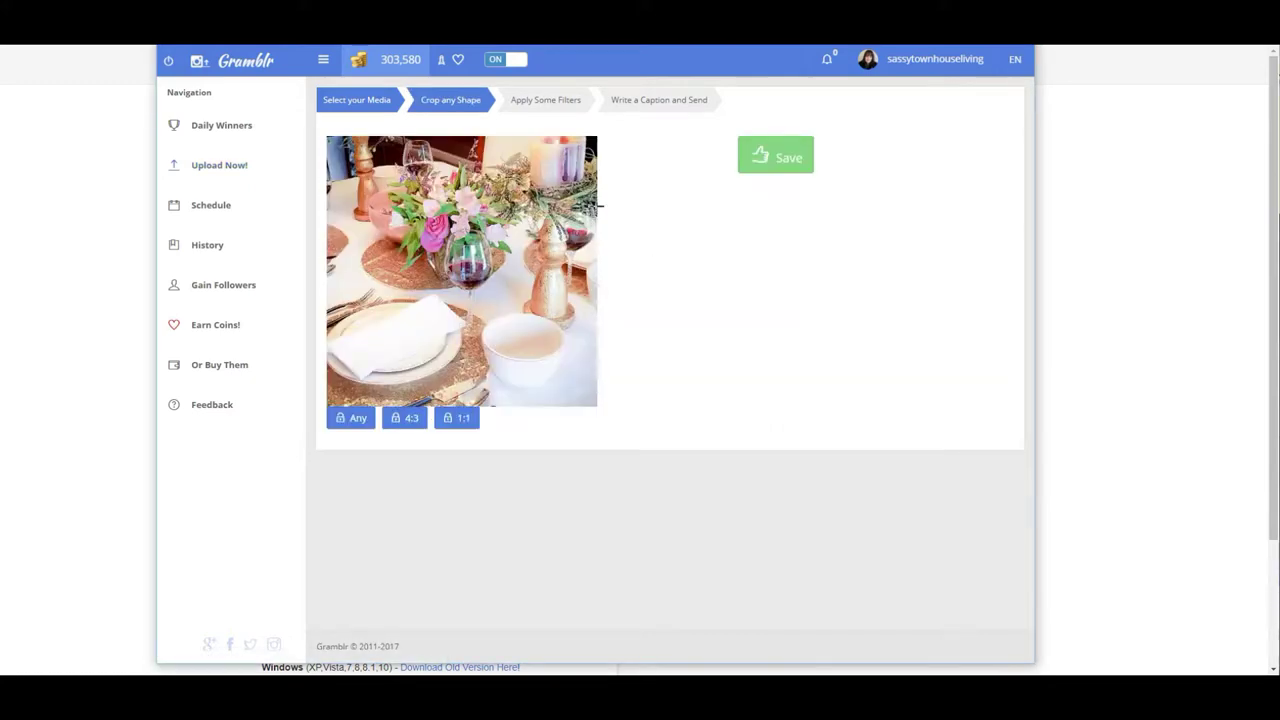
left_click(809, 165)
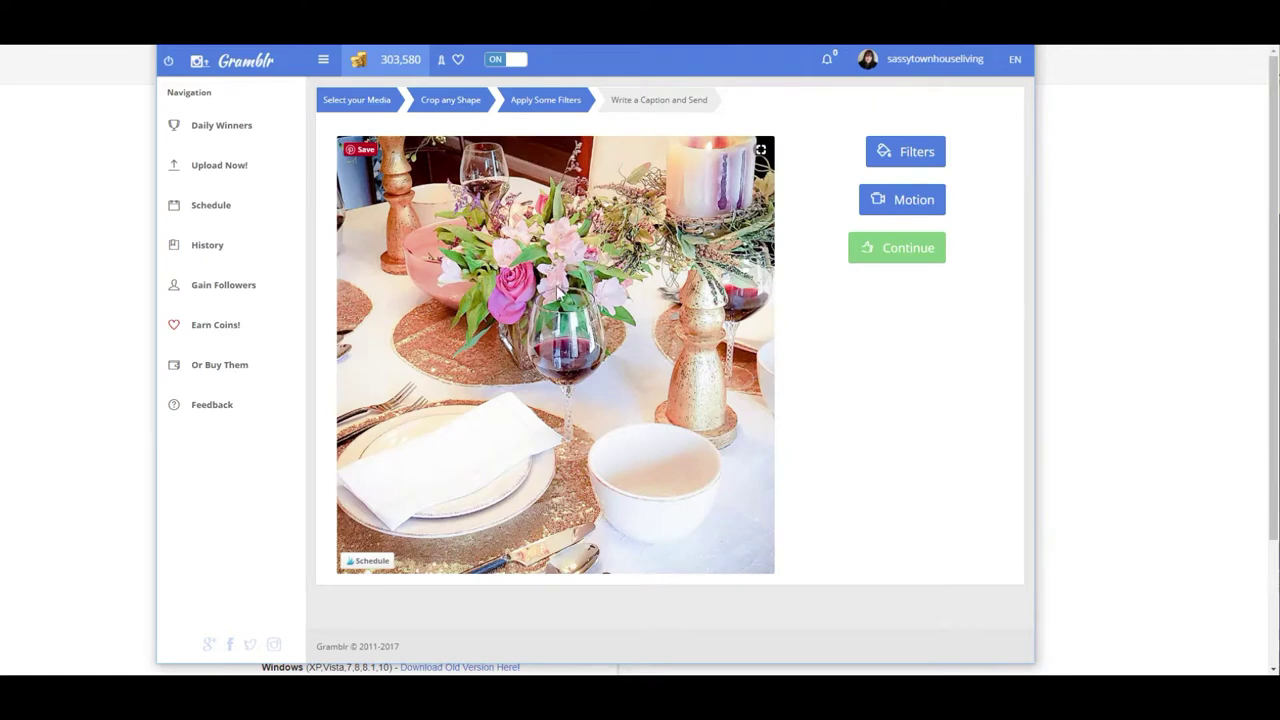
View the photo editor's filter tools without applying any, and turn the table-setting picture into a motion clip
left_click(906, 158)
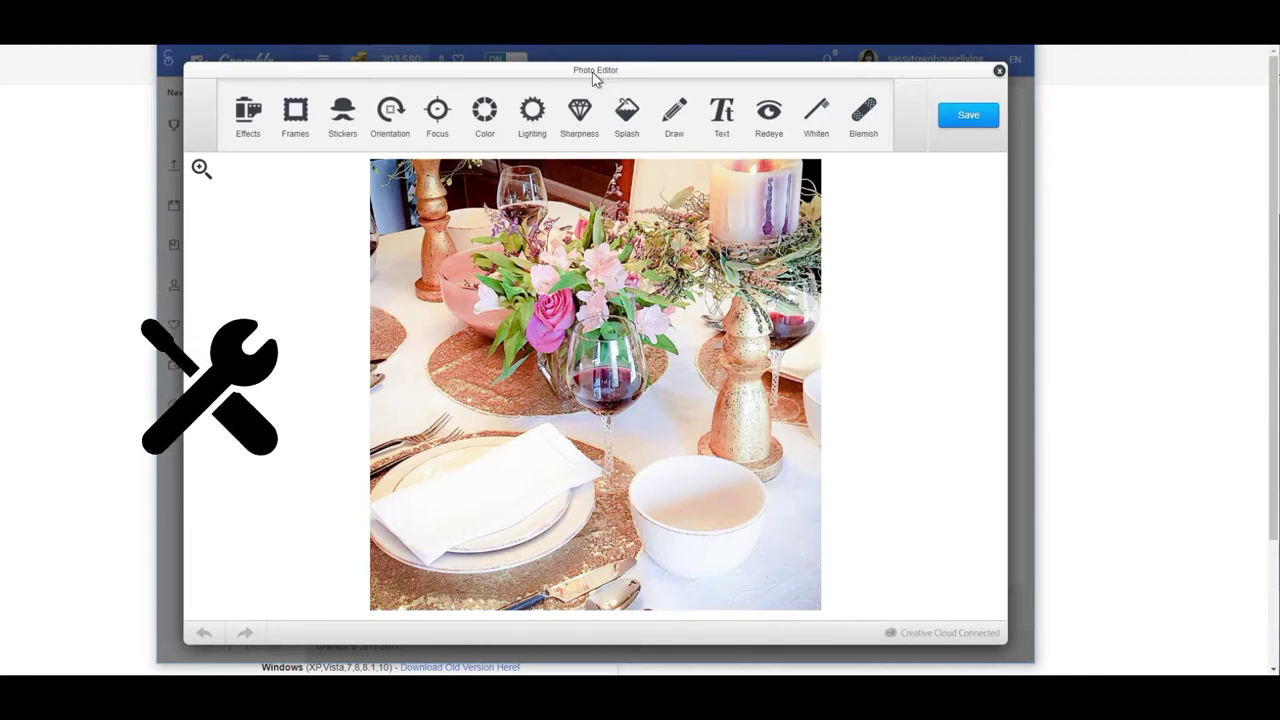
left_click(999, 73)
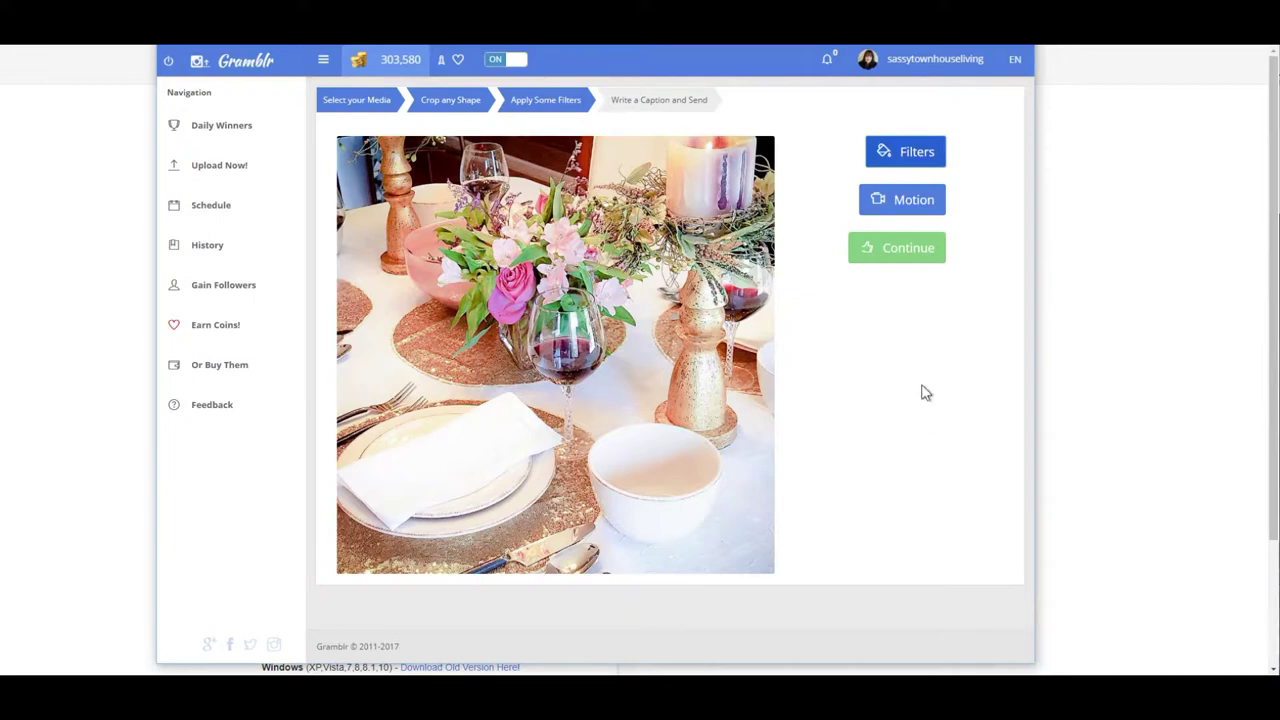
left_click(899, 205)
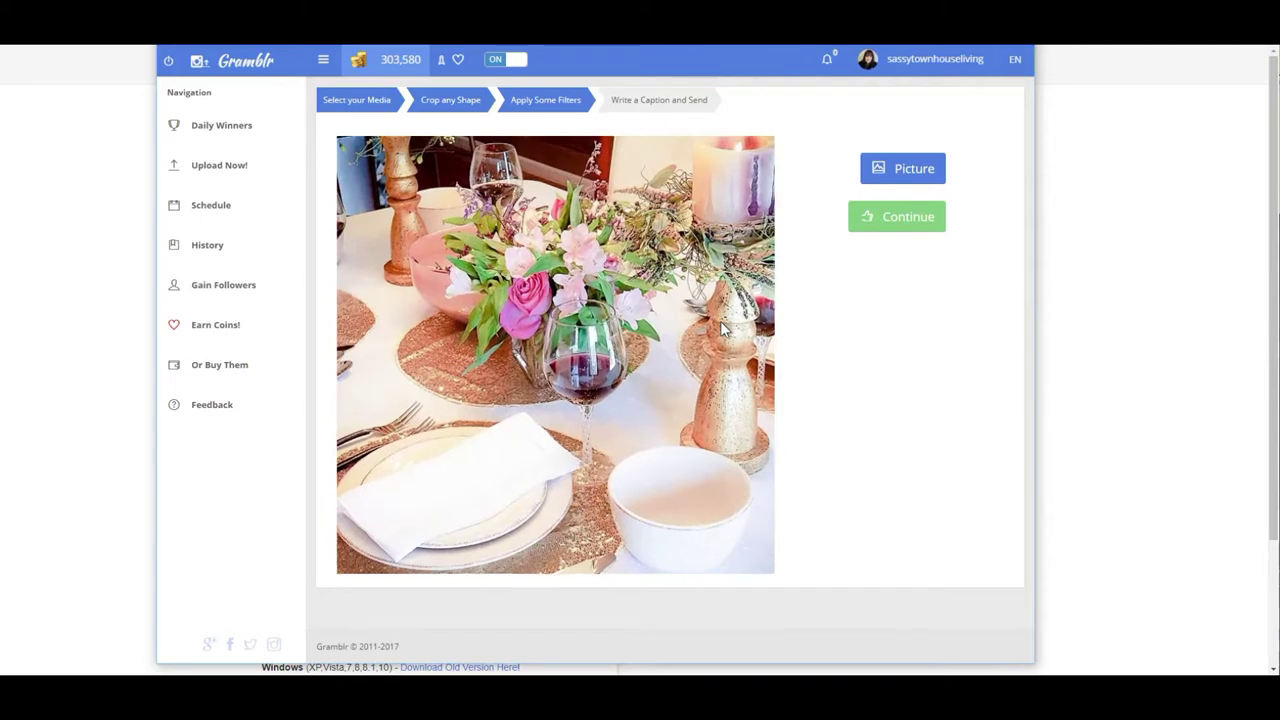
Restart the upload with the table-setting photo, save it uncropped, and continue without filters to the caption stage
left_click(226, 175)
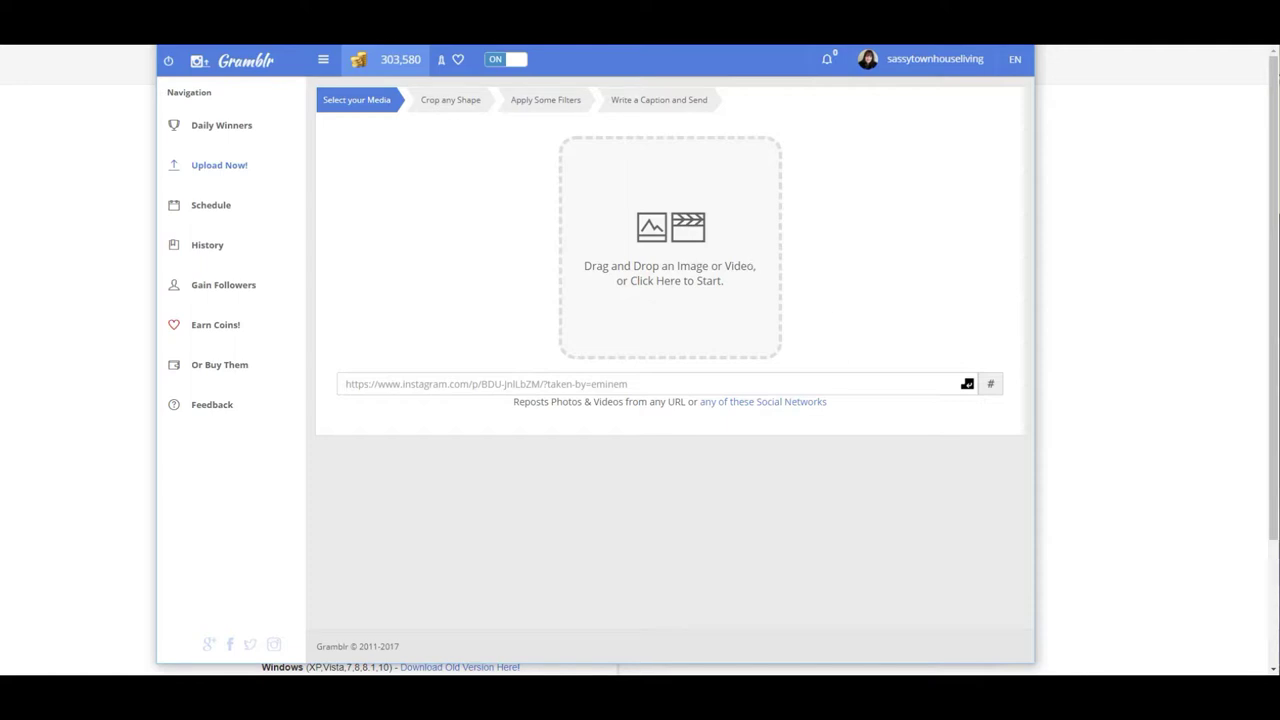
left_click_drag(1106, 406, 728, 275)
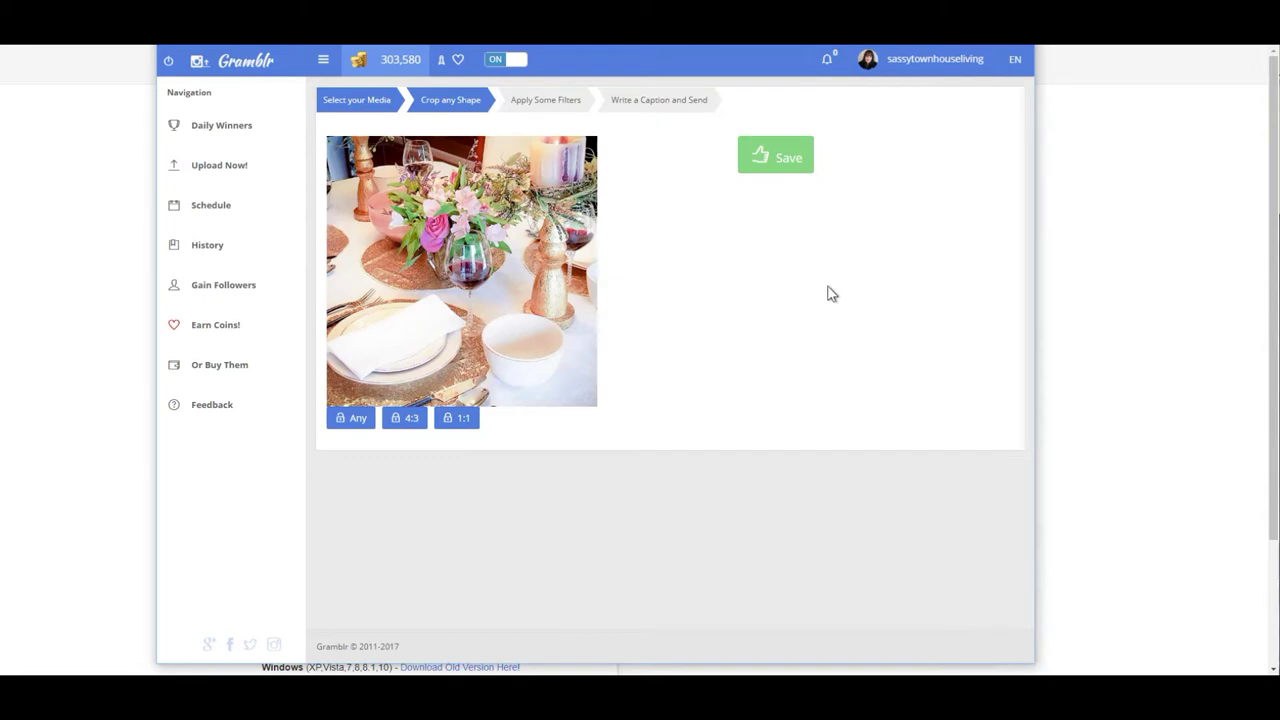
left_click(768, 160)
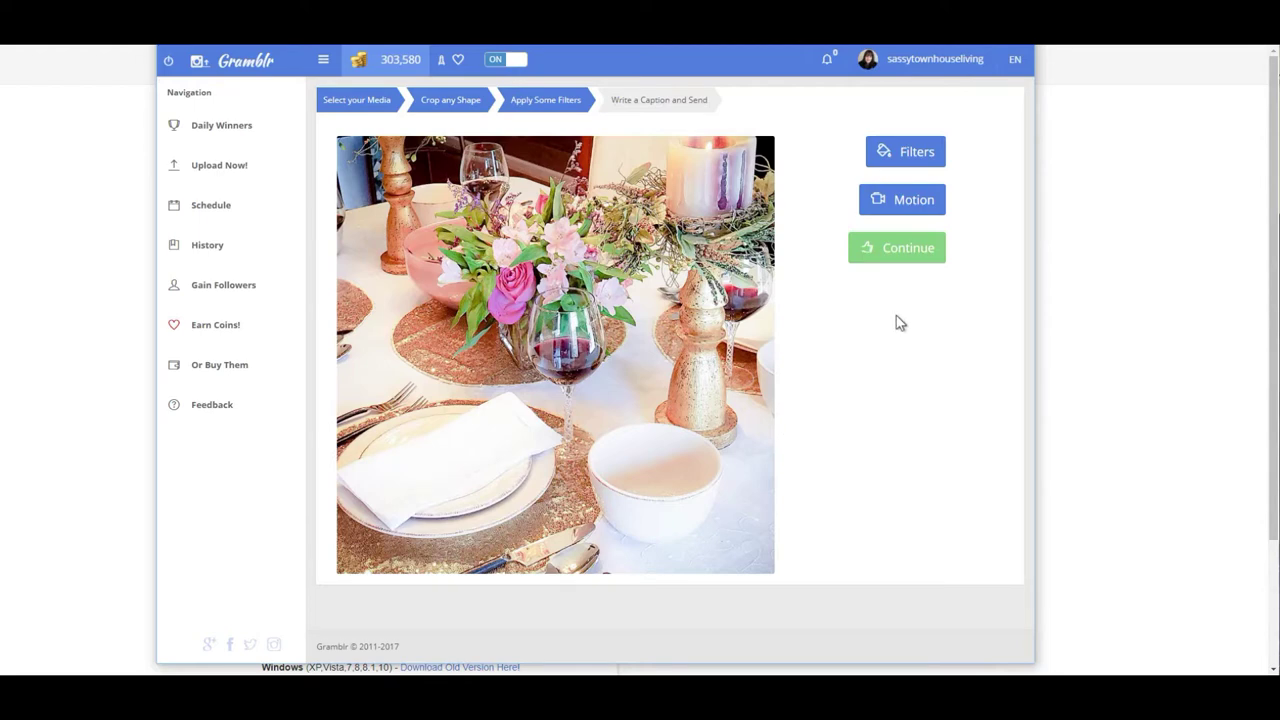
left_click(890, 249)
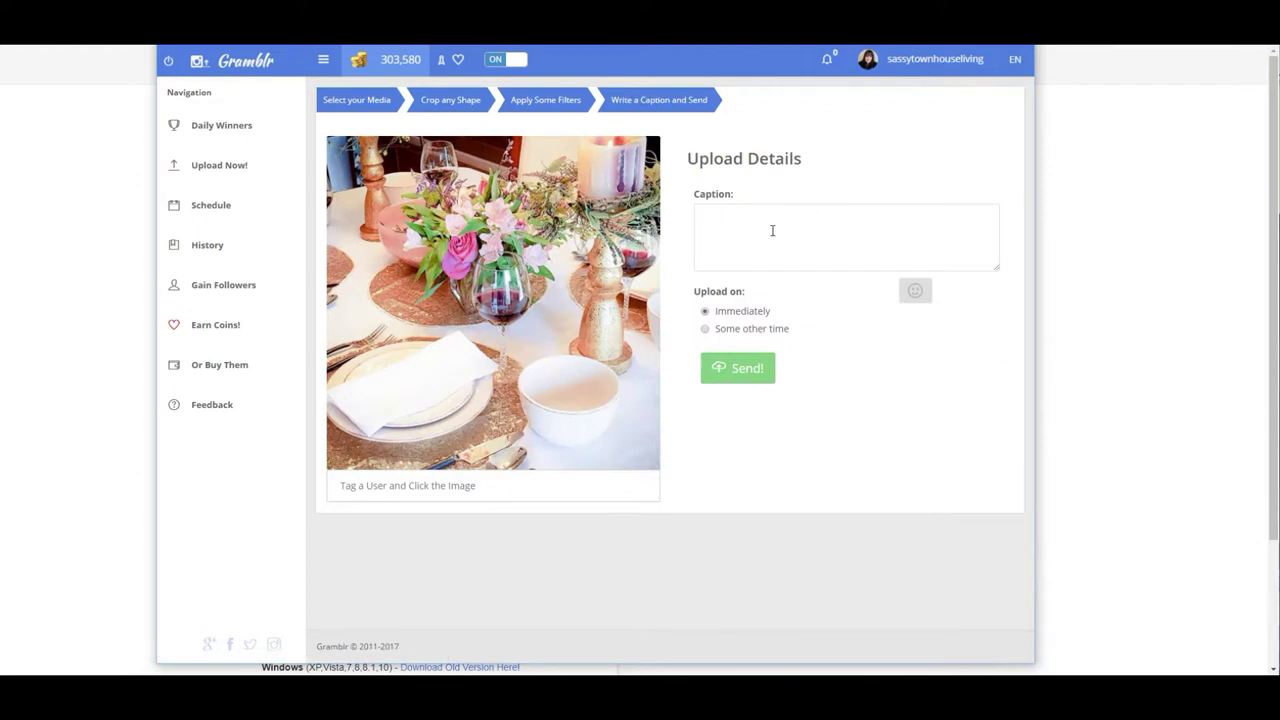
Paste the prepared holiday-dinner giveaway caption with its blog link and hashtags, and remove the empty line after #holidaytable
left_click(768, 231)
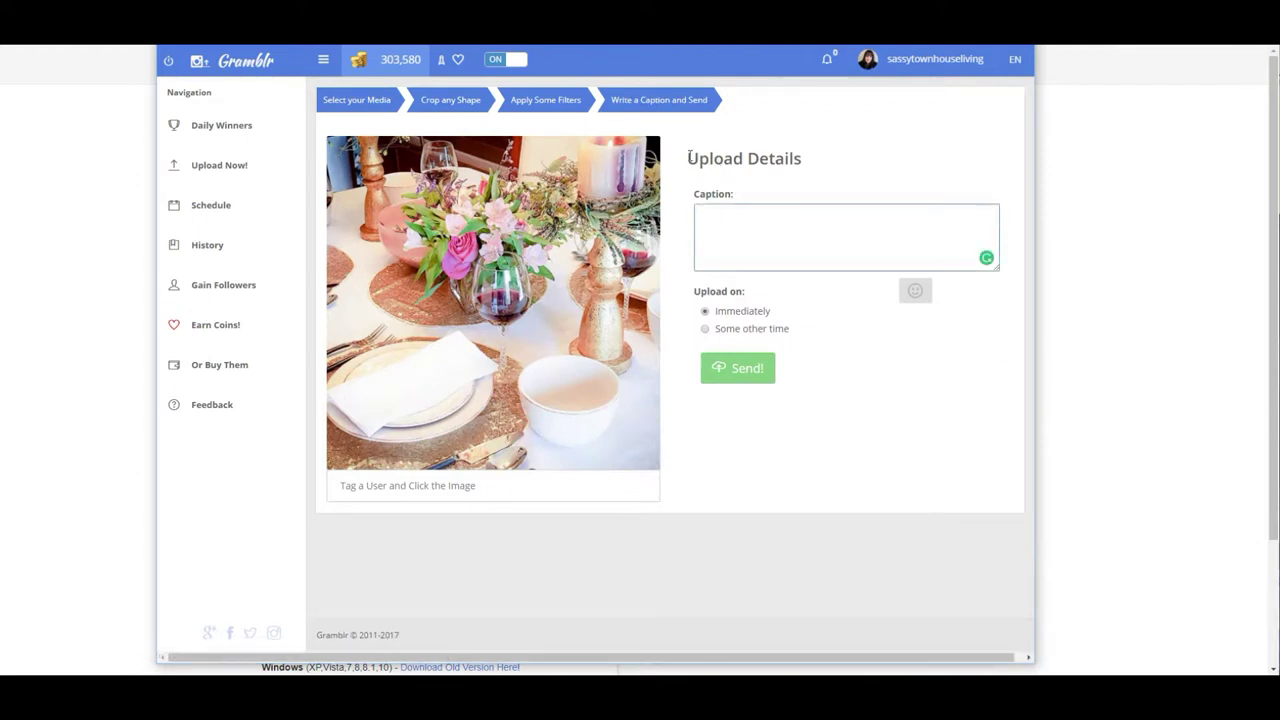
left_click_drag(688, 158, 807, 163)
left_click(809, 224)
left_click(791, 670)
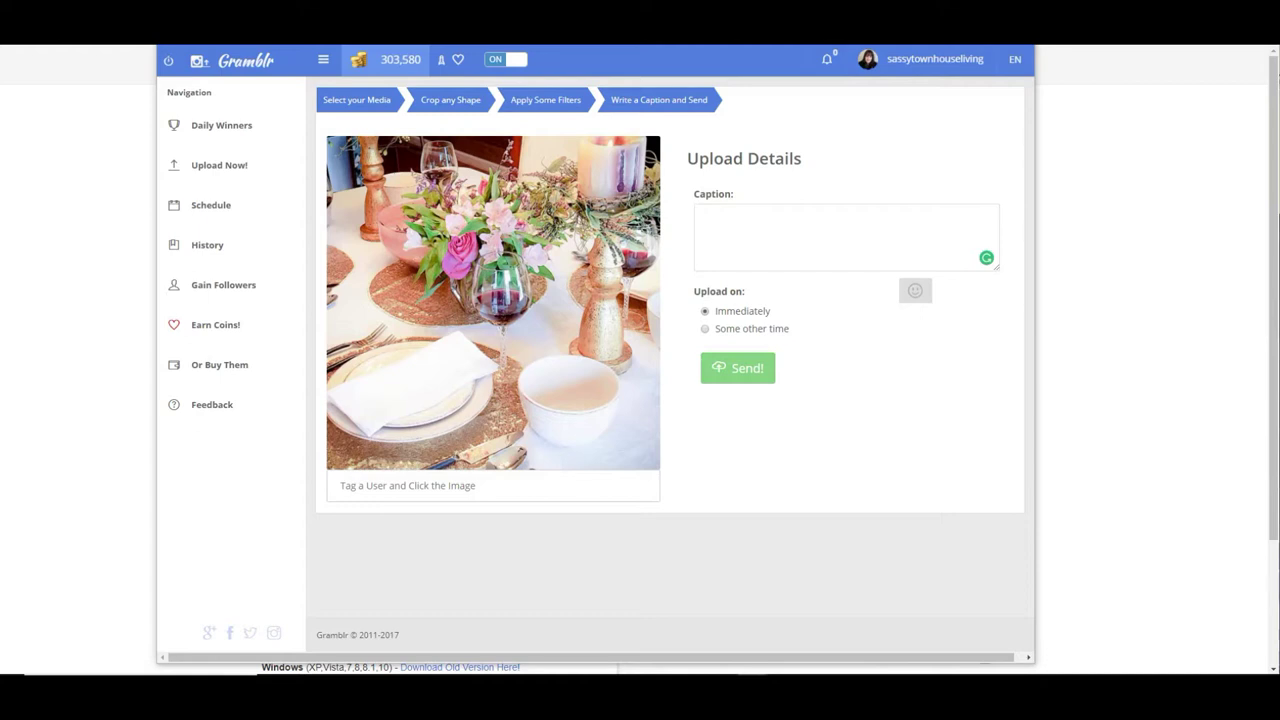
left_click(846, 236)
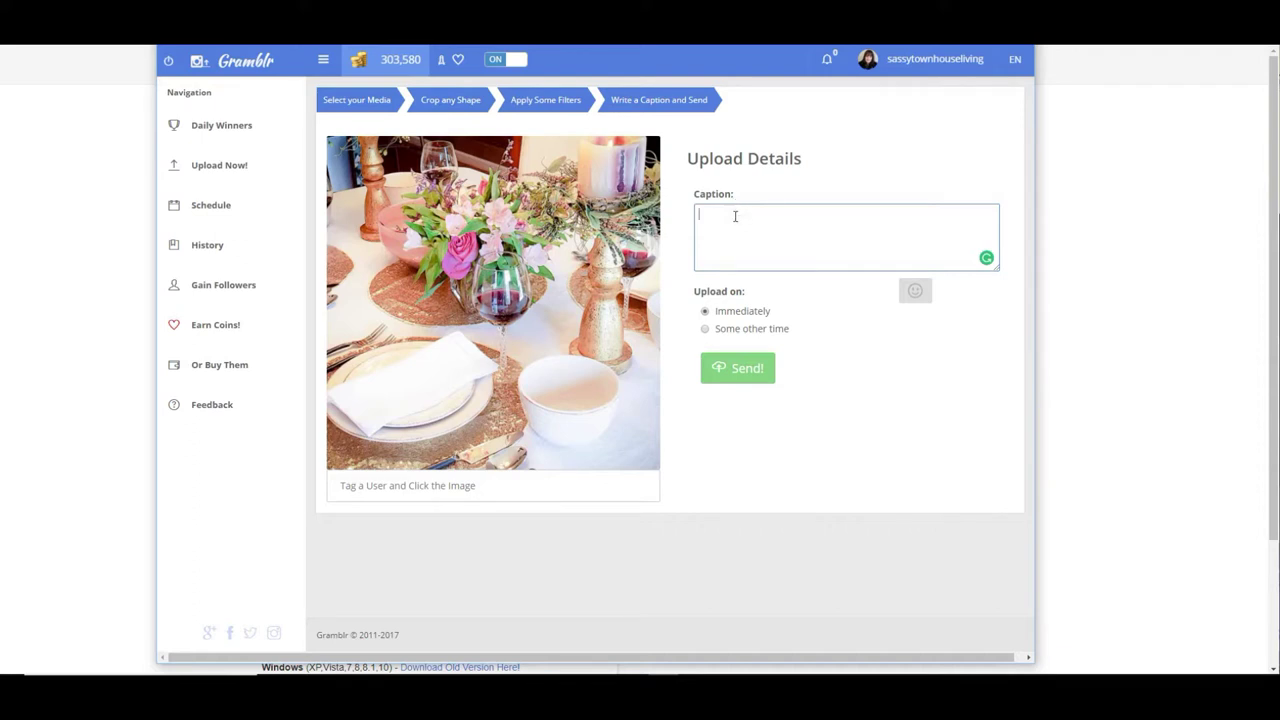
key("ctrl+v")
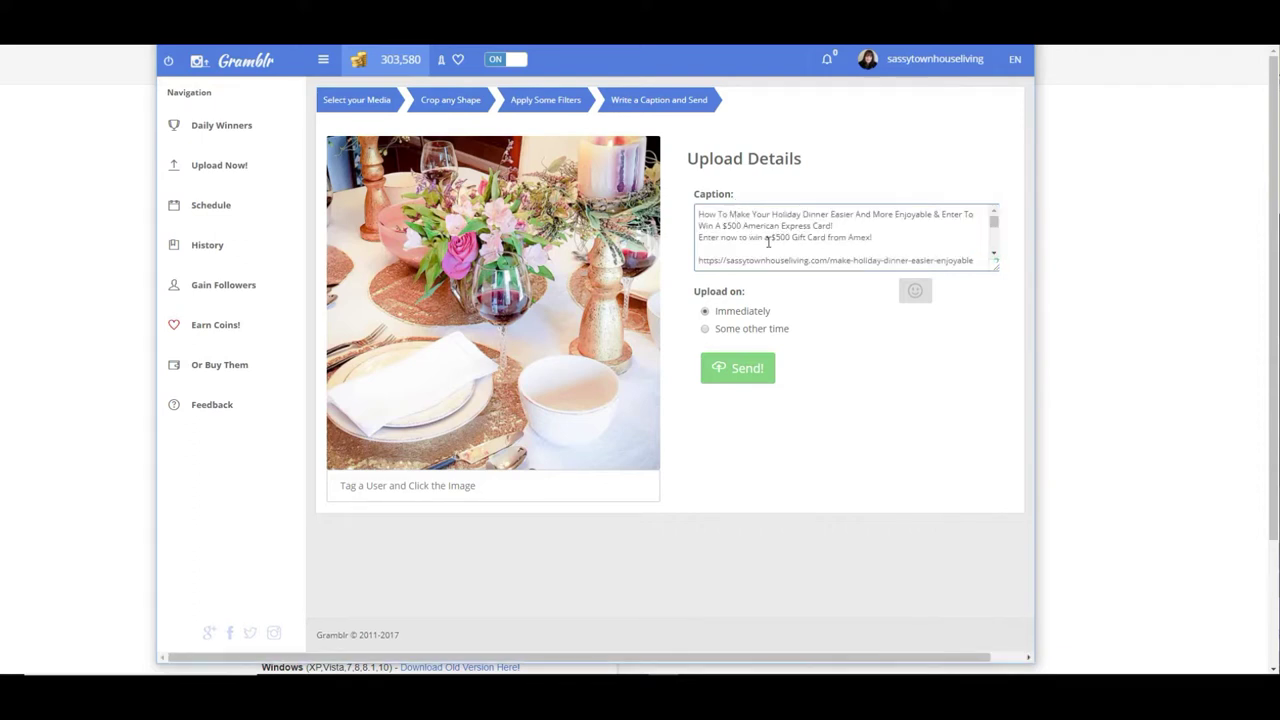
scroll(768, 241, "down", 8)
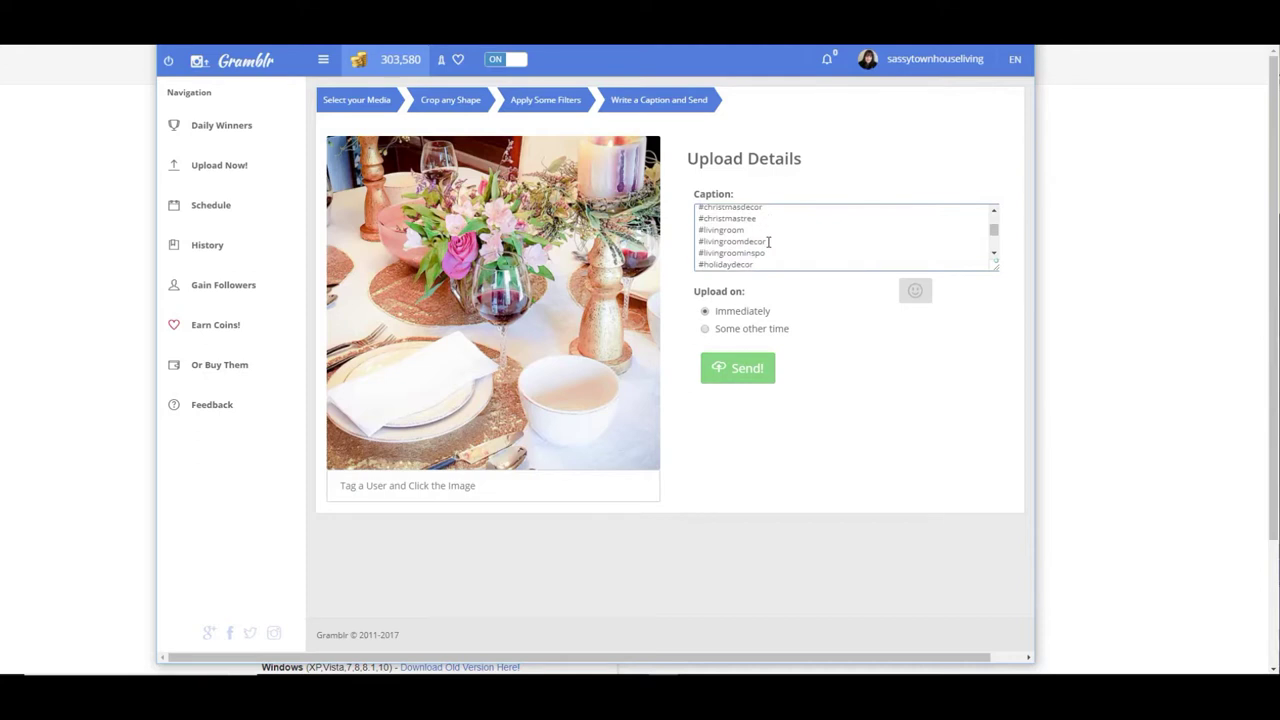
scroll(768, 241, "down", 8)
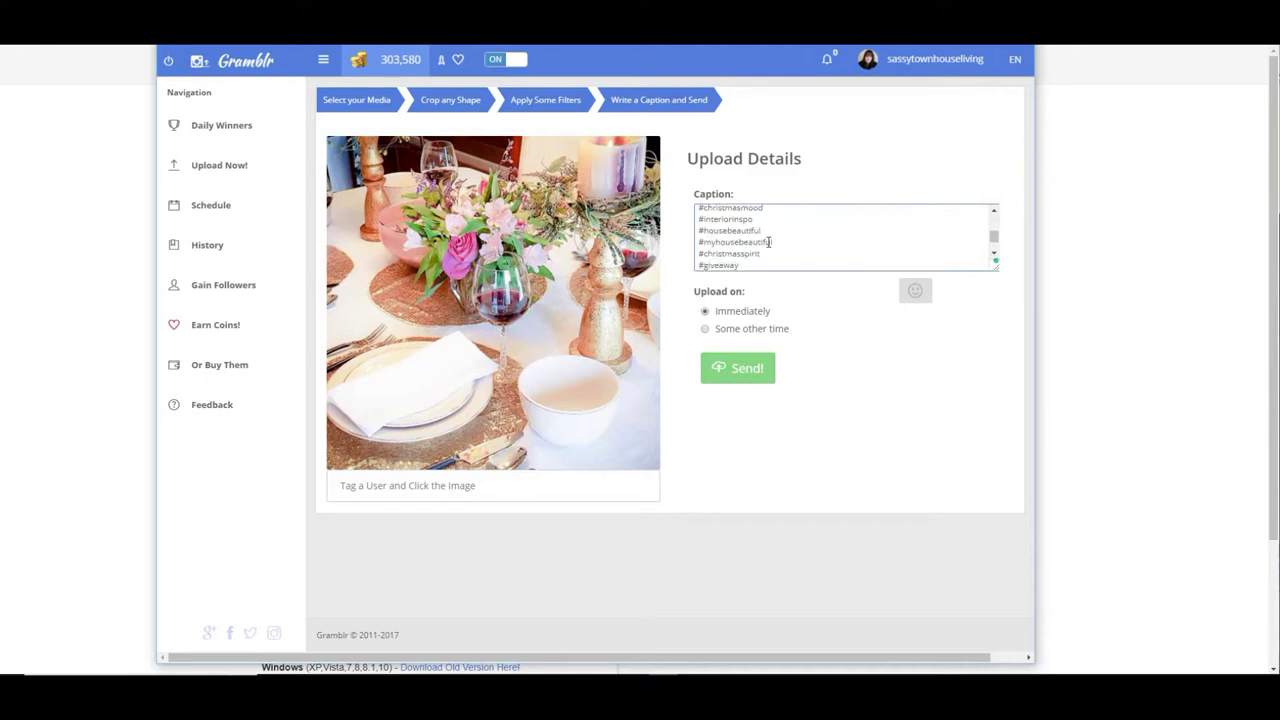
scroll(768, 242, "down", 4)
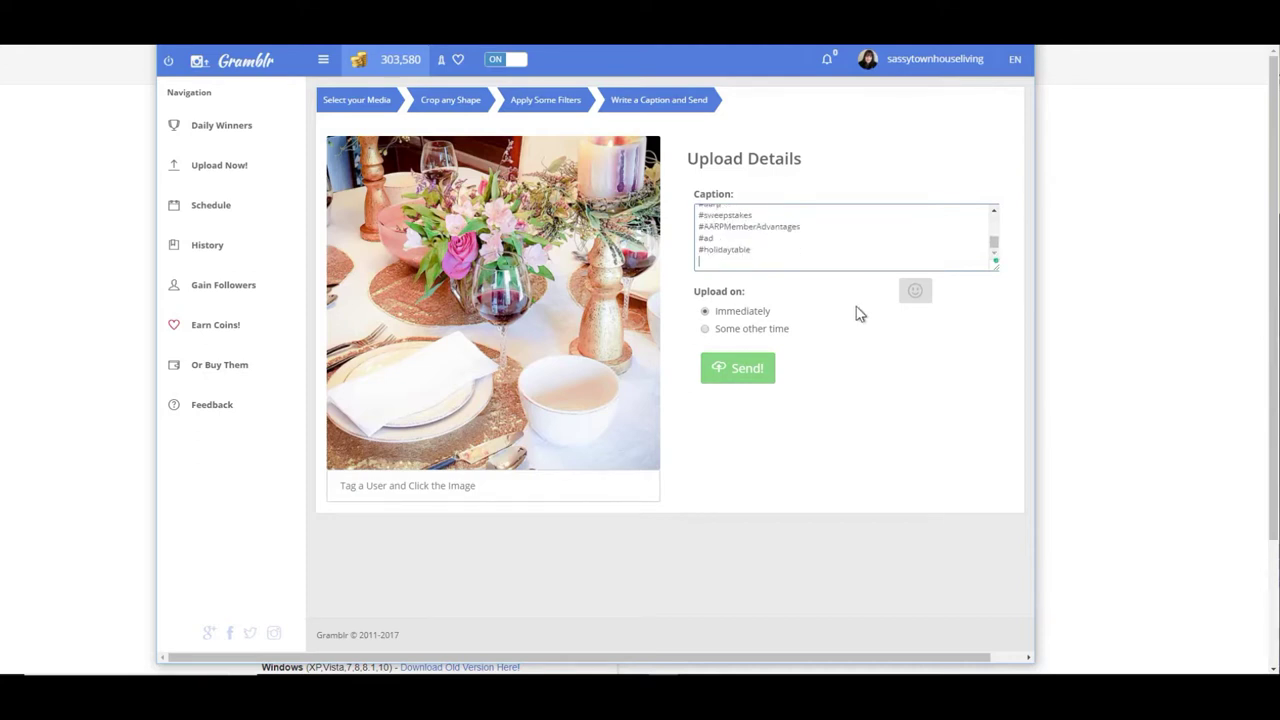
key("BackSpace")
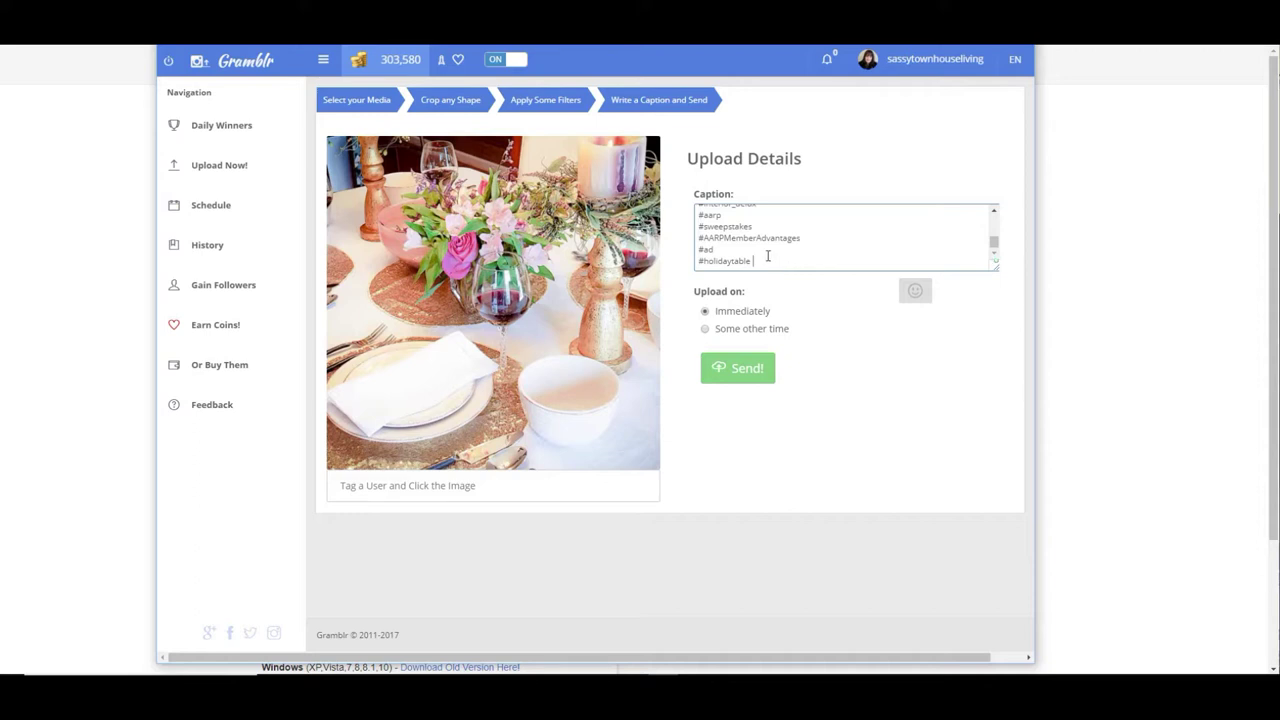
Examine the caption's opening giveaway text, its blog link and the hashtag list
left_click_drag(768, 256, 711, 238)
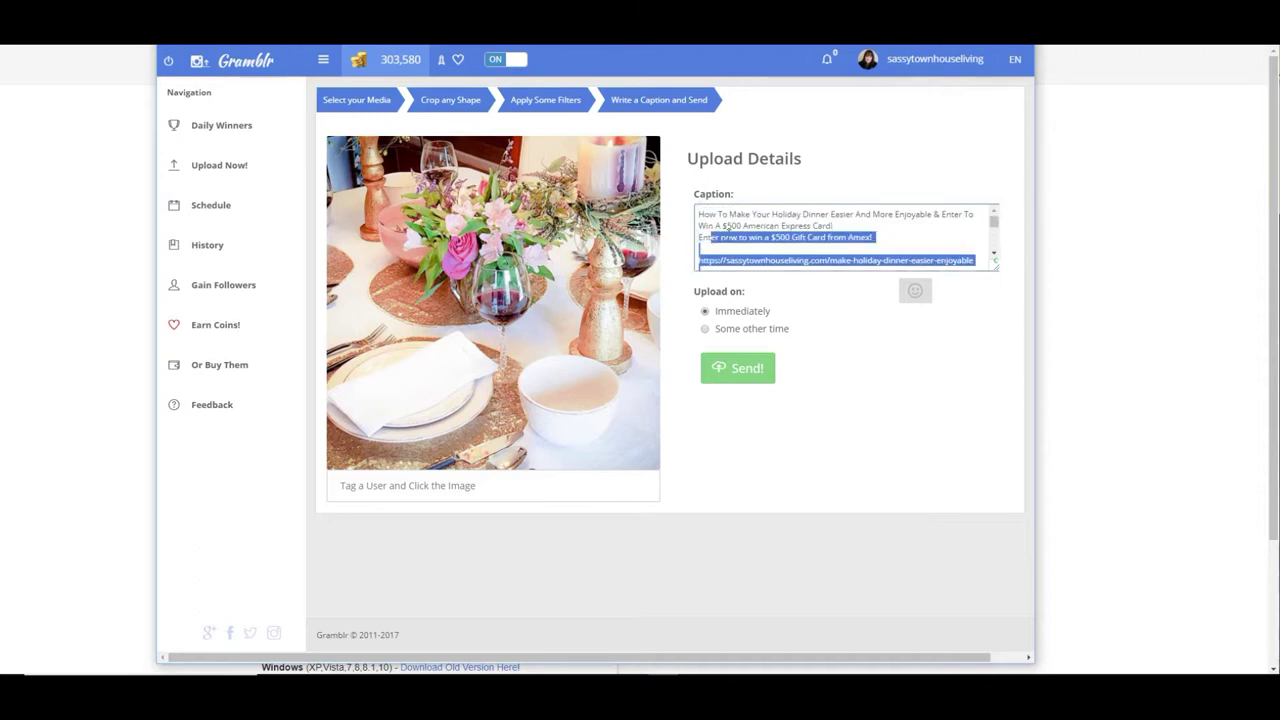
left_click(730, 226)
scroll(728, 225, "down", 5)
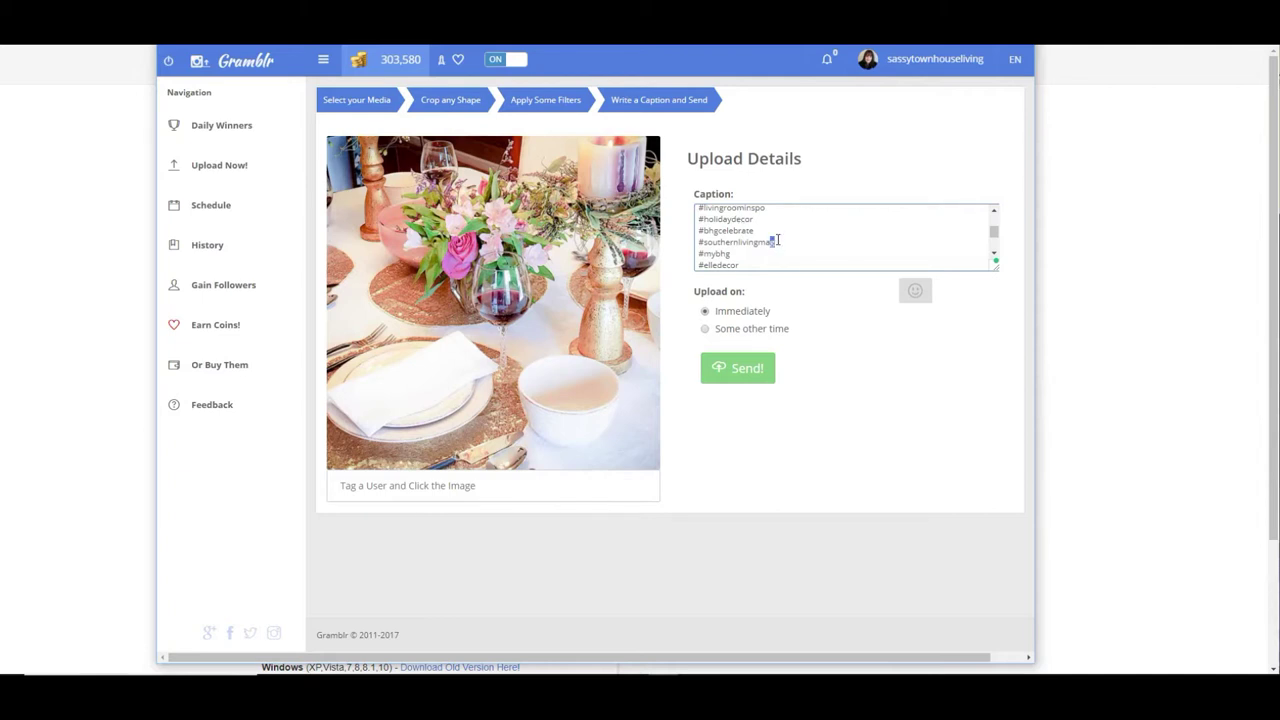
scroll(777, 238, "up", 6)
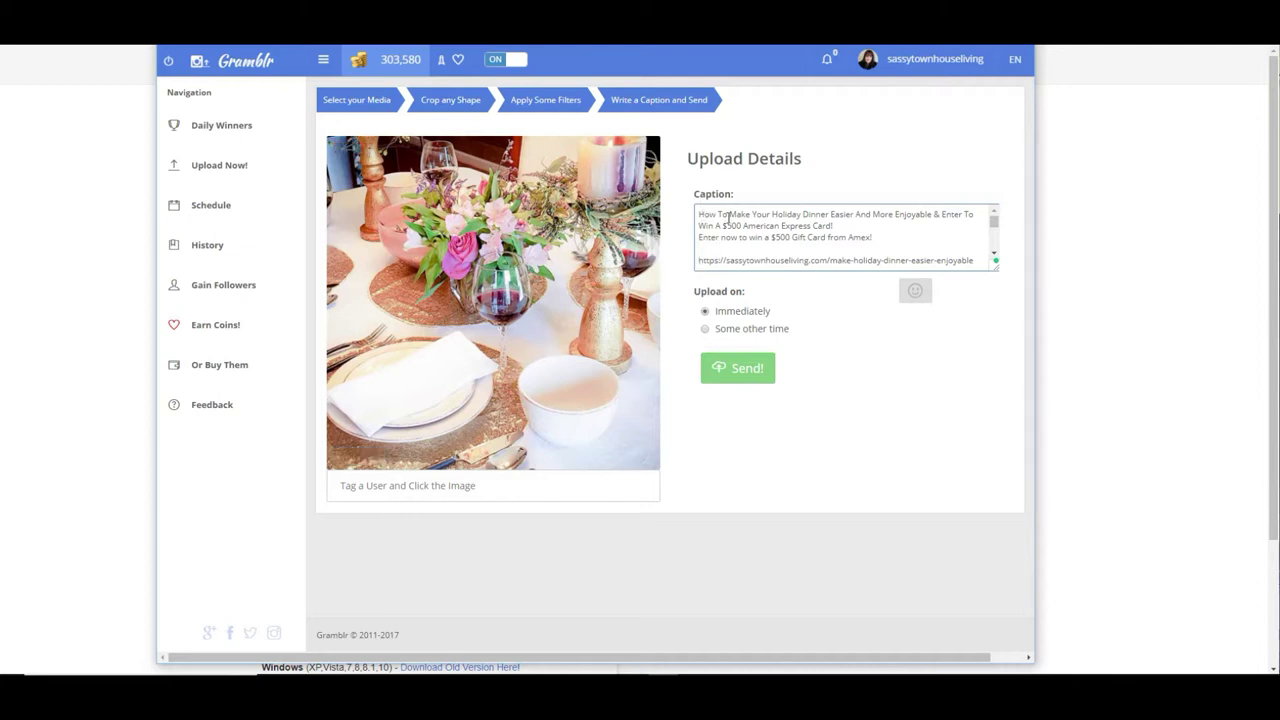
left_click_drag(700, 220, 773, 250)
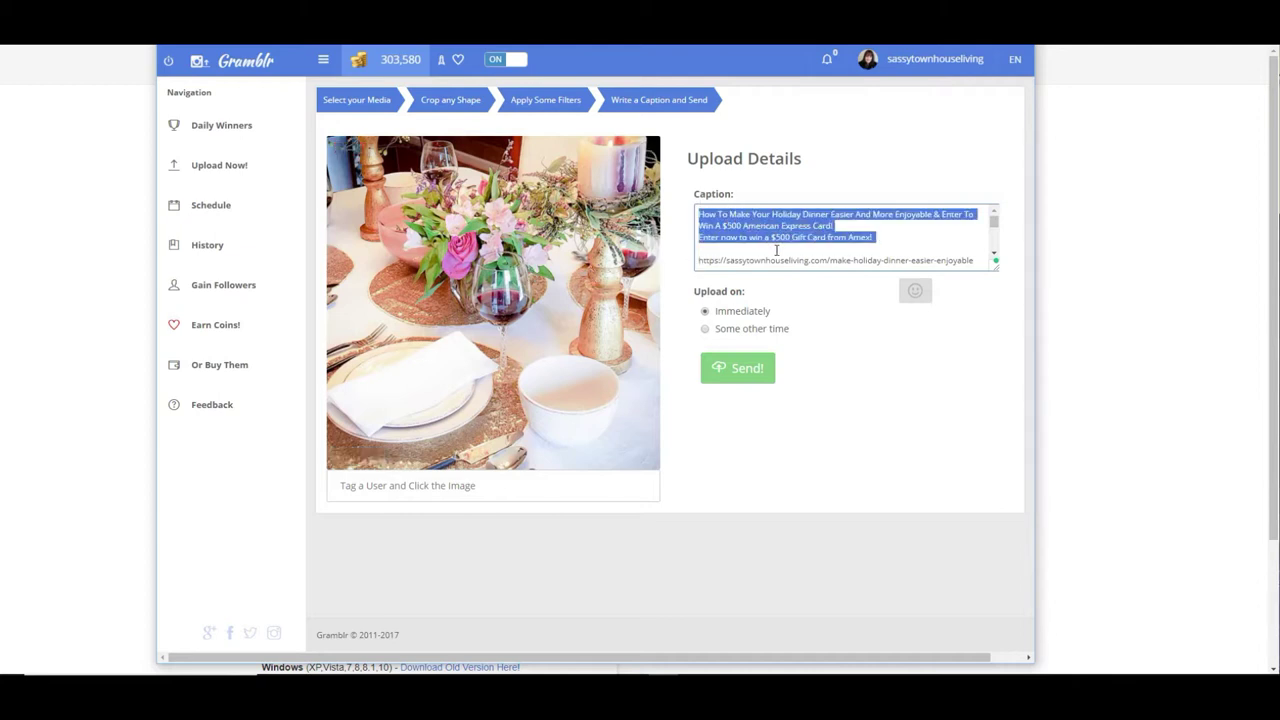
left_click(776, 250)
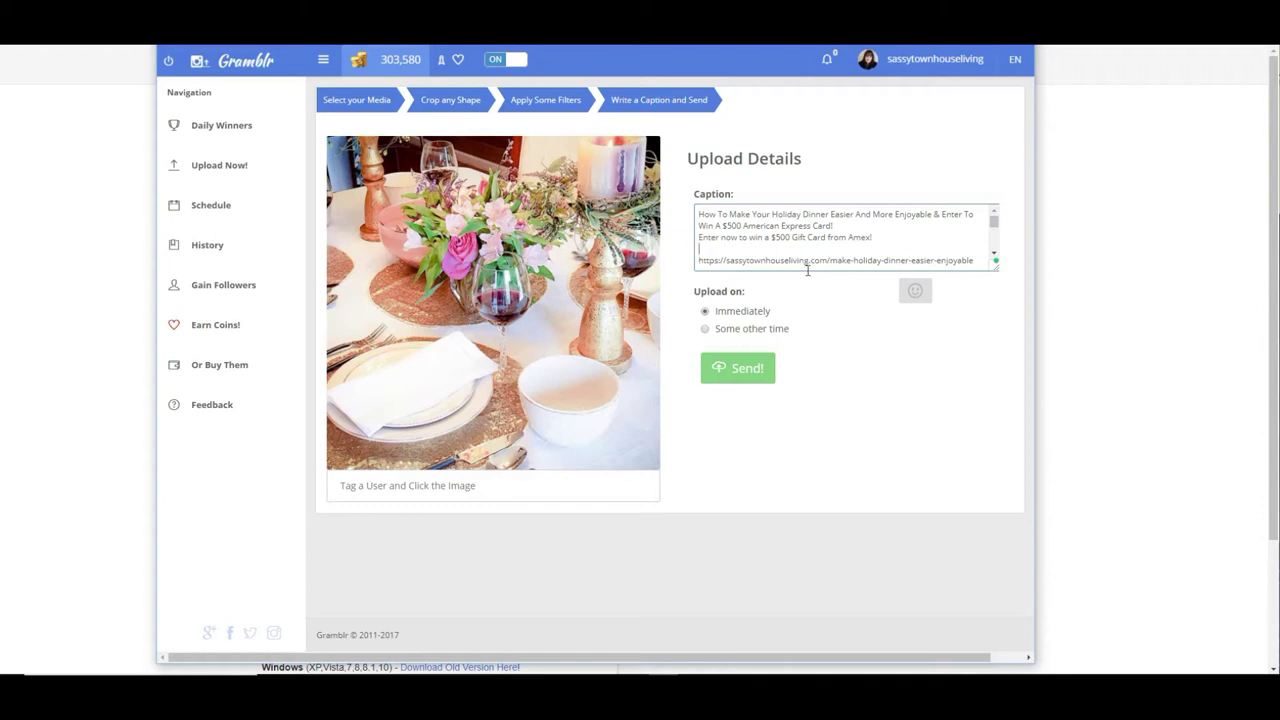
scroll(786, 234, "down", 1)
scroll(786, 234, "down", 5)
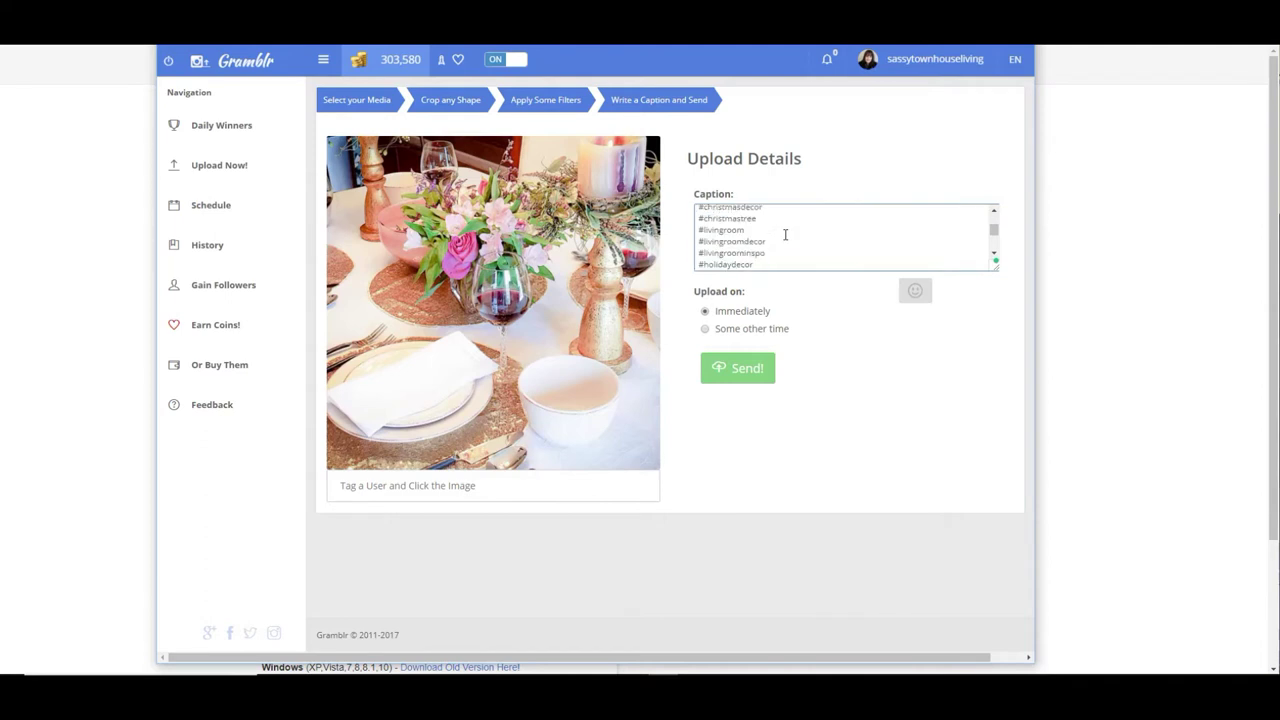
scroll(786, 234, "up", 6)
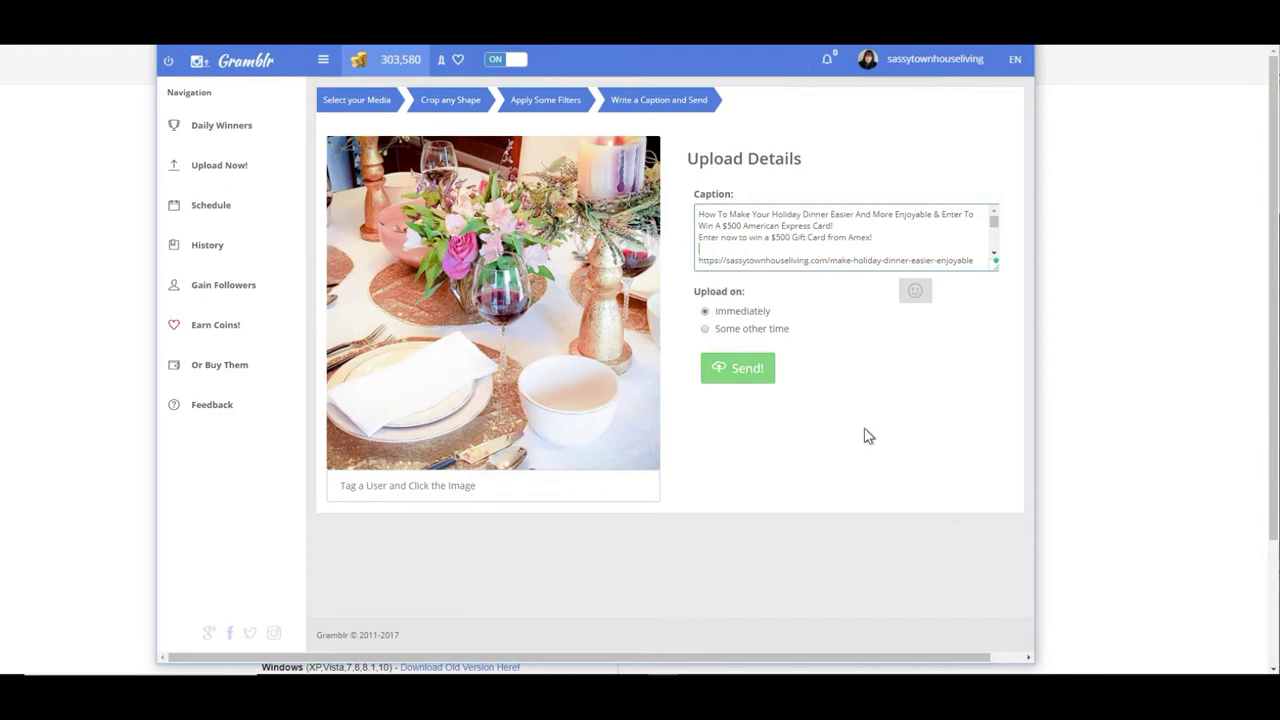
Send the captioned table-setting photo to Instagram for immediate upload
left_click(735, 377)
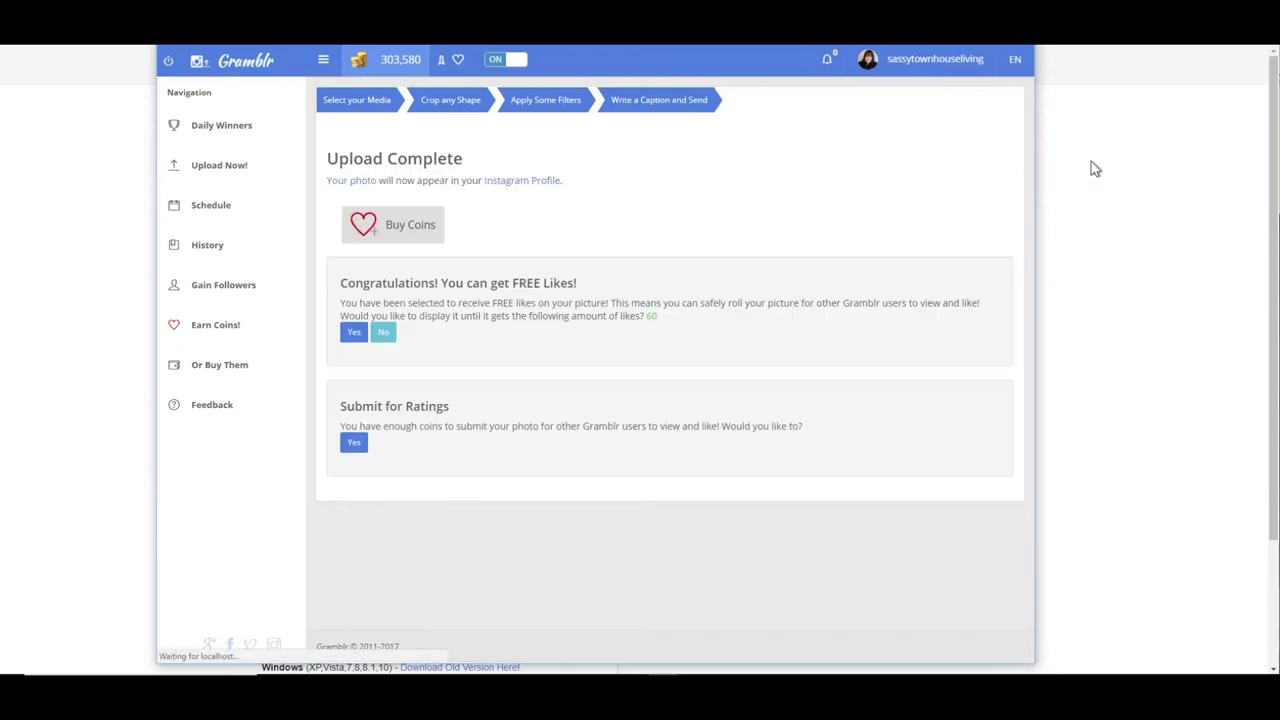
Switch to the Instagram profile, view the new table-setting post with its full caption and hashtags, and close it
left_click(241, 170)
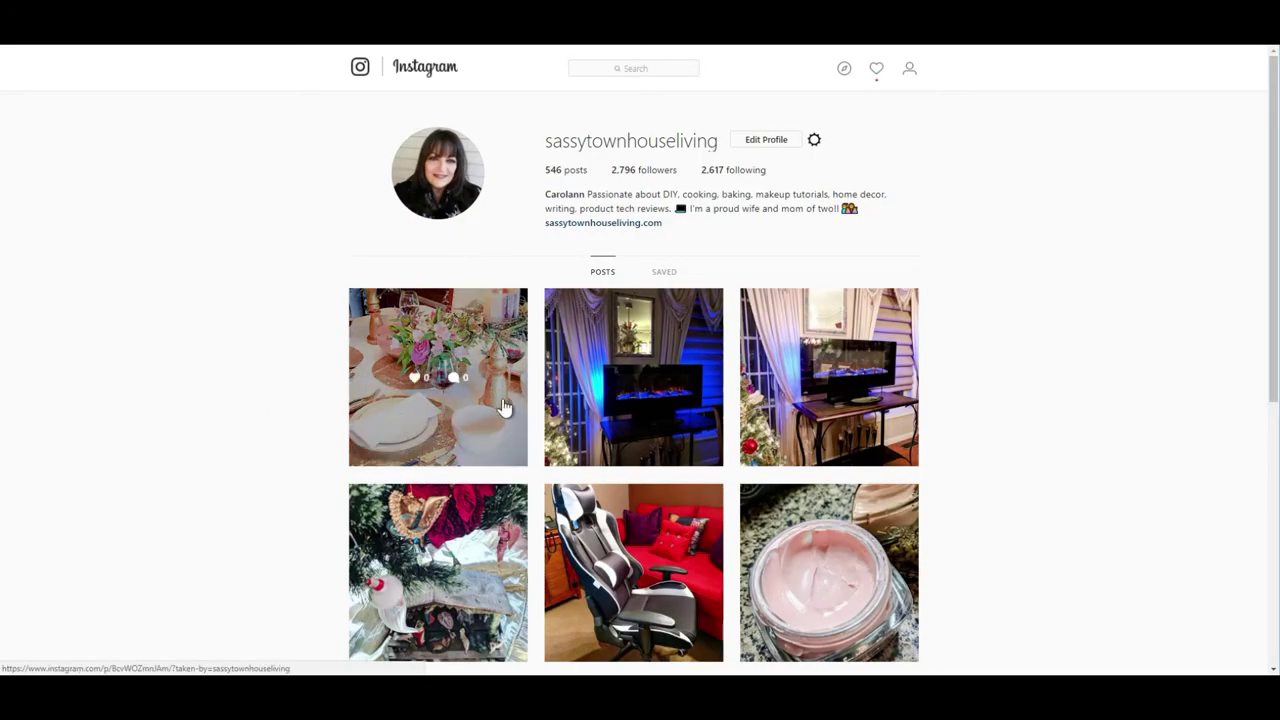
left_click(504, 407)
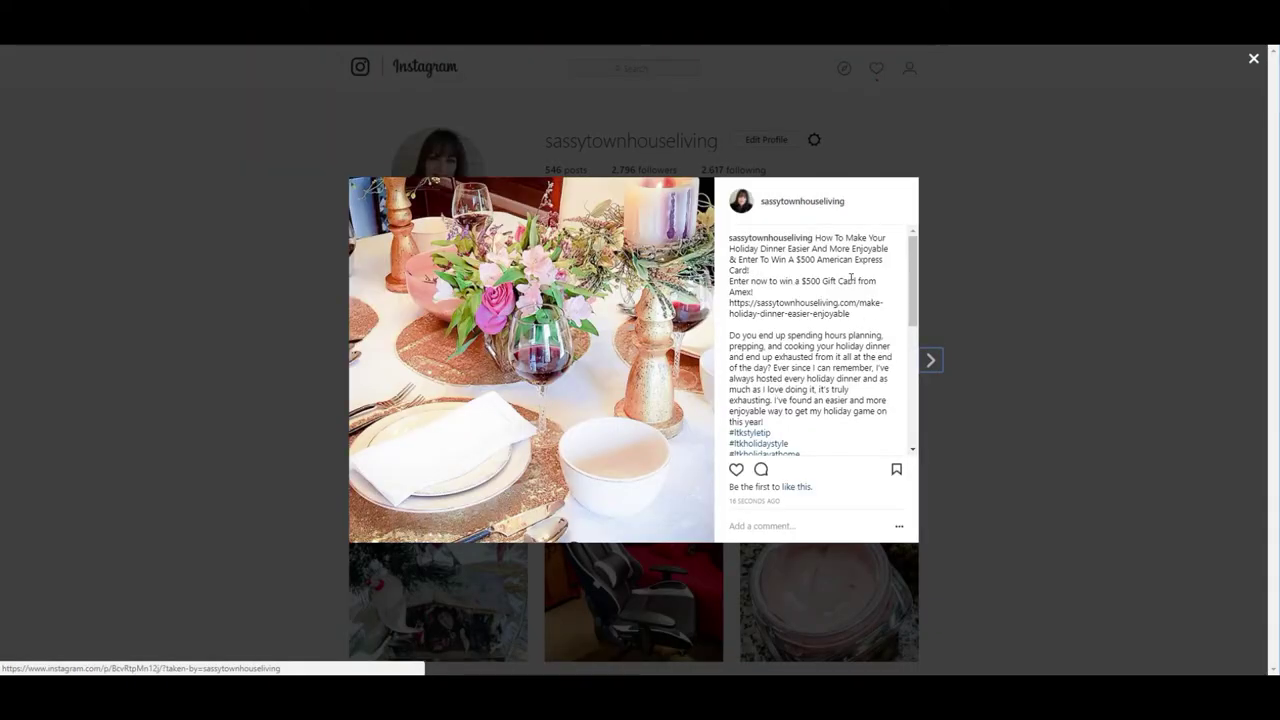
scroll(851, 279, "down", 8)
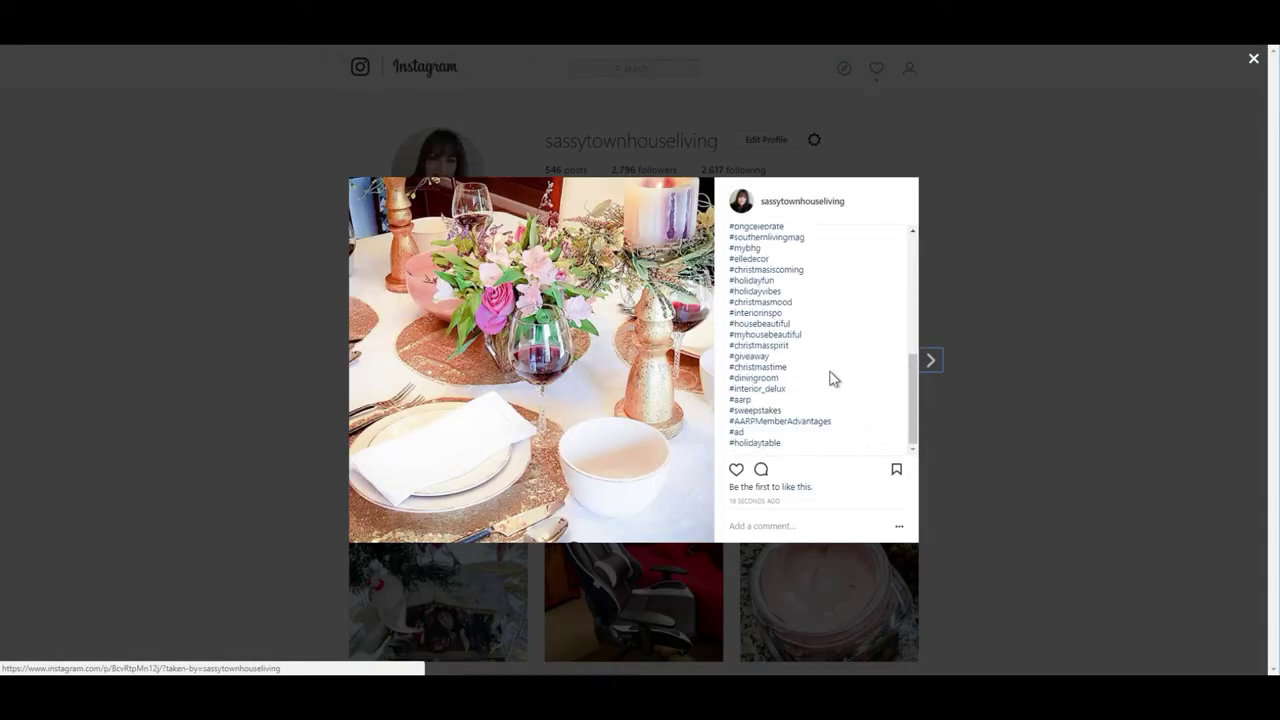
scroll(833, 378, "up", 8)
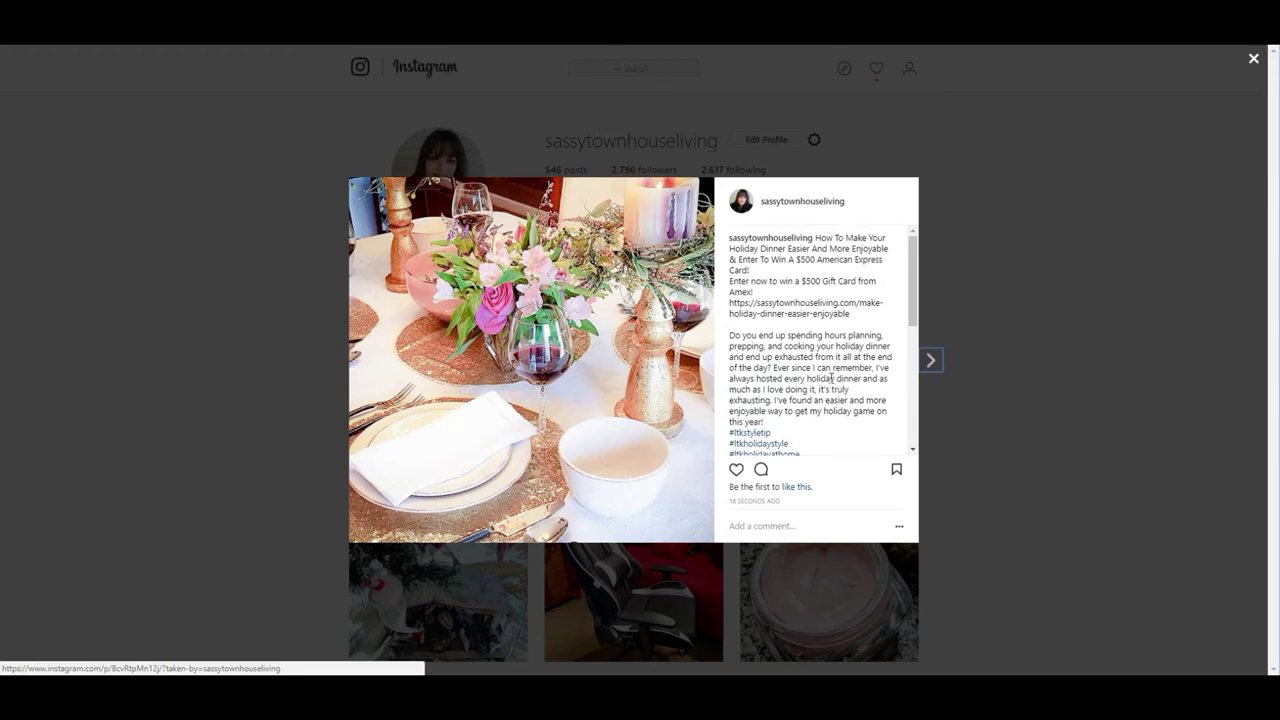
left_click(1150, 369)
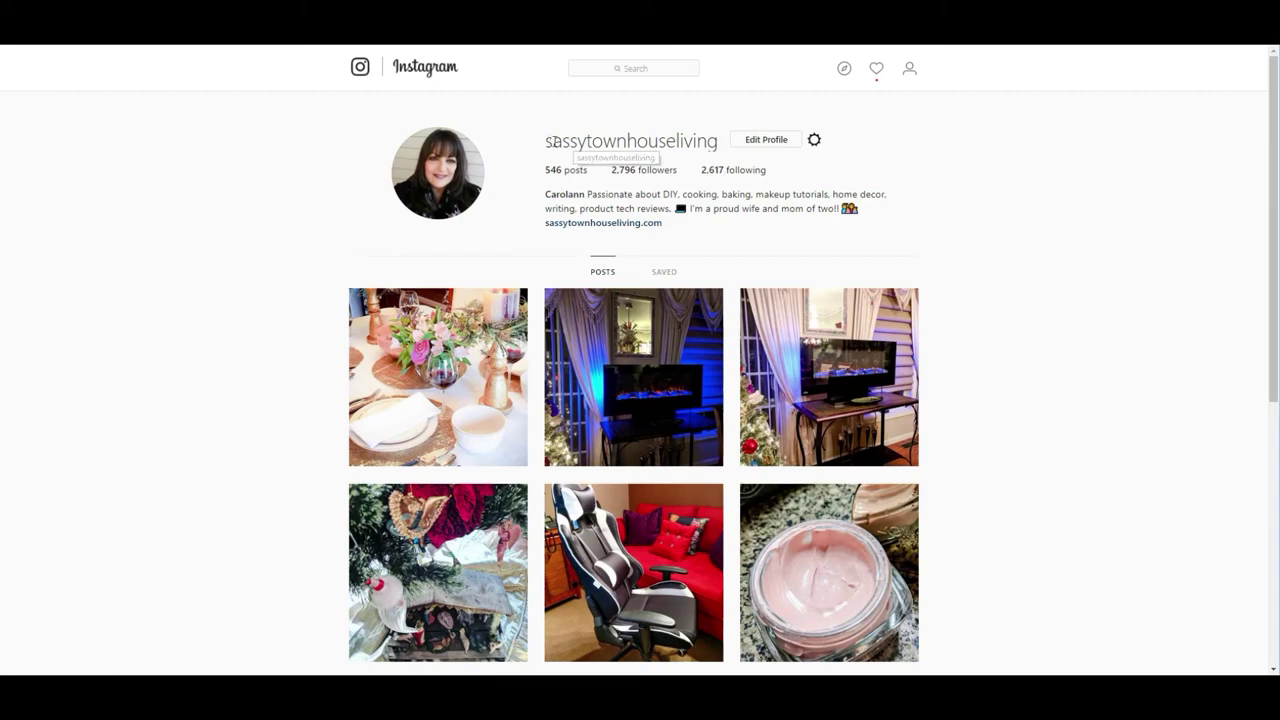
left_click_drag(548, 141, 719, 150)
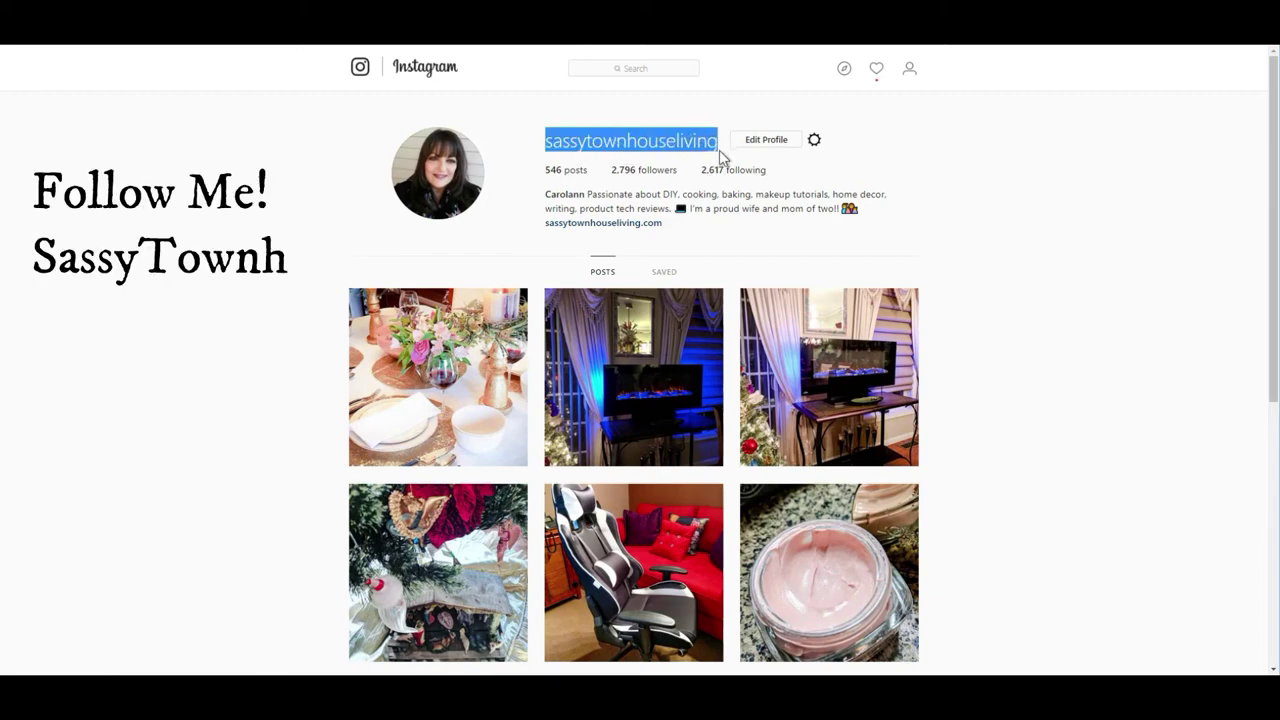
left_click(1002, 224)
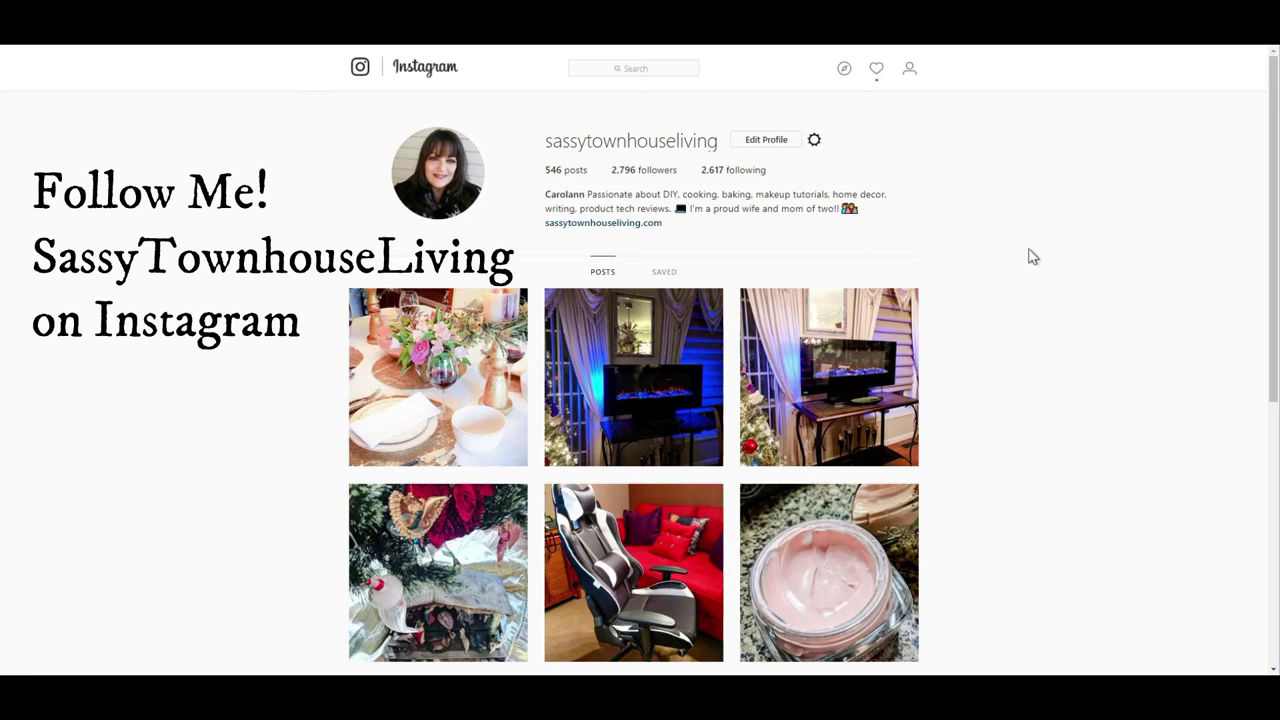